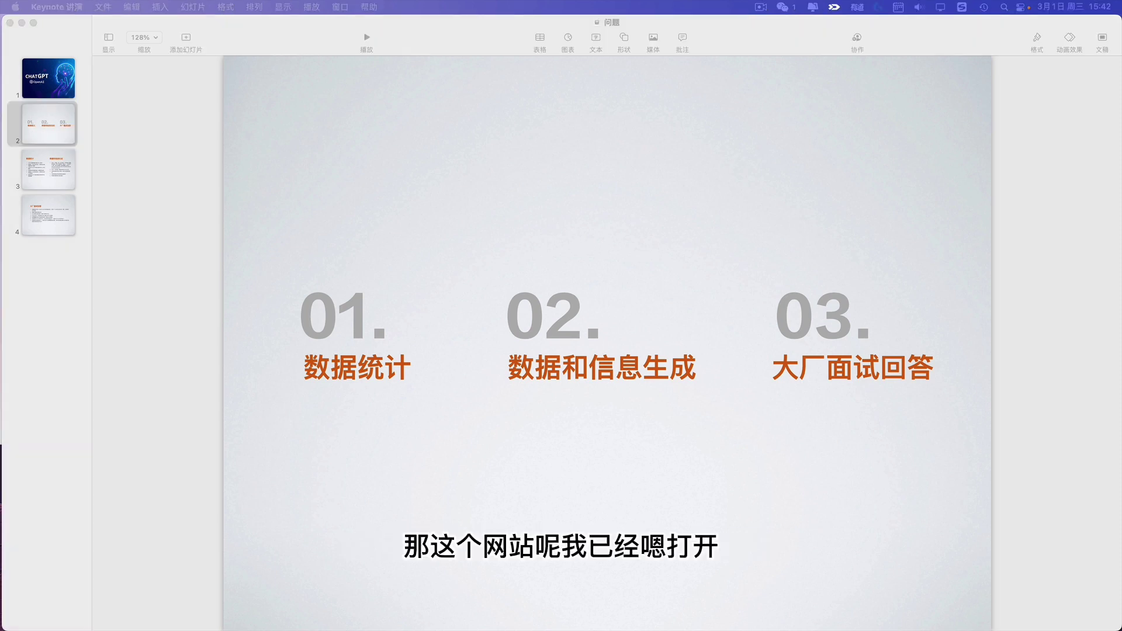
- Switch to the ChatGPT page in Chrome and enlarge the browser window to fill the screen
key(super+Tab)
click(627, 262)
drag(434, 24, 429, 74)
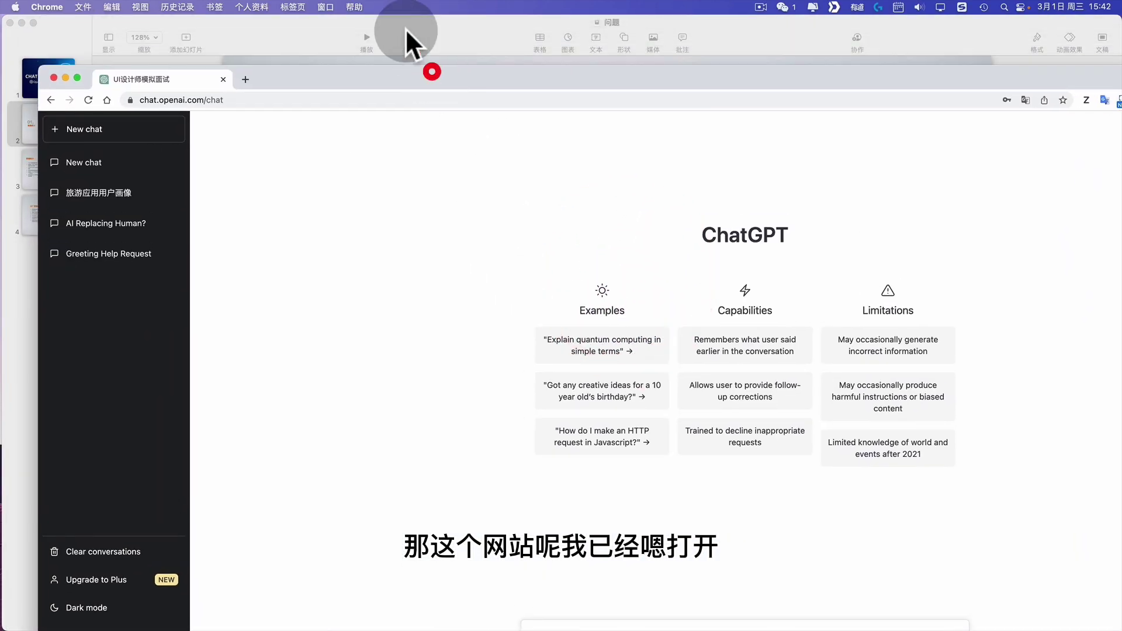
key(super+Tab)
double_click(400, 71)
click(278, 167)
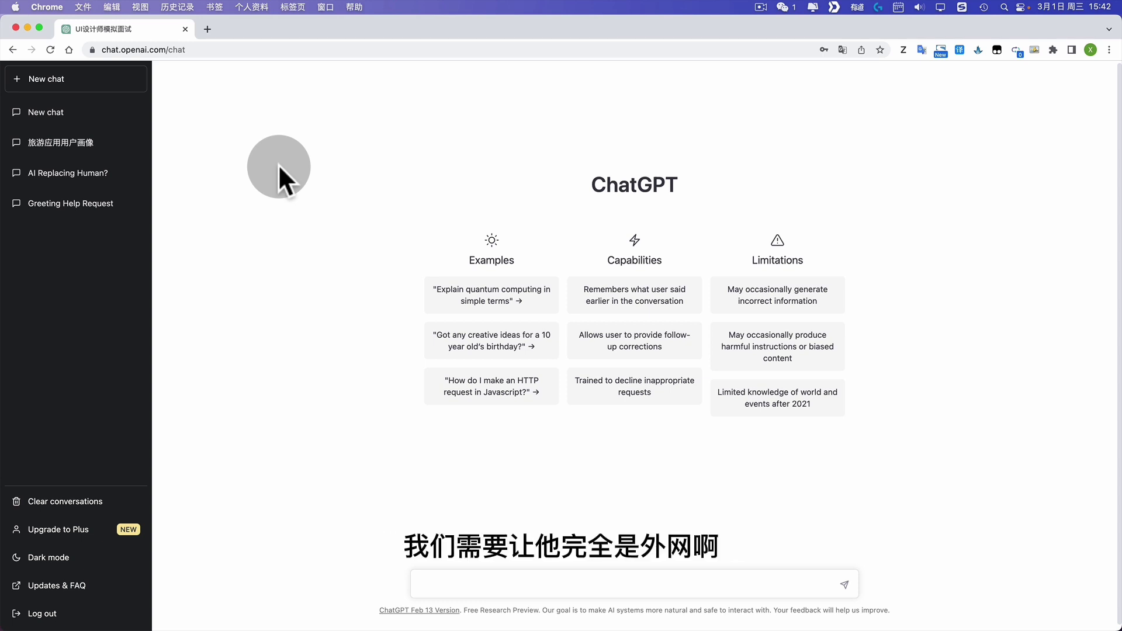
click(279, 166)
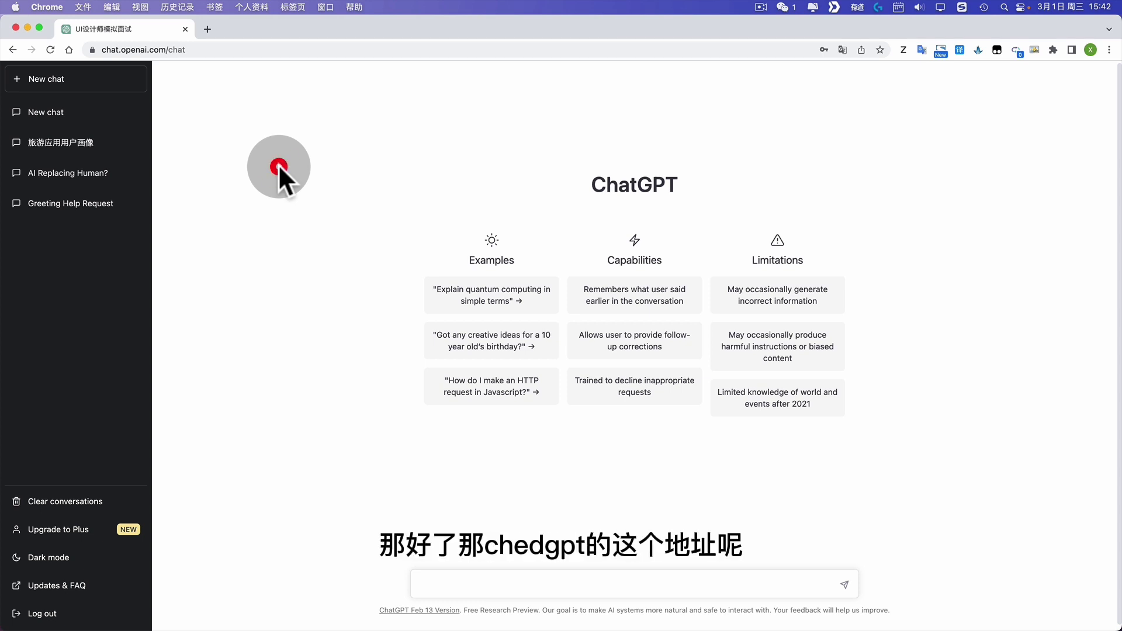
click(311, 169)
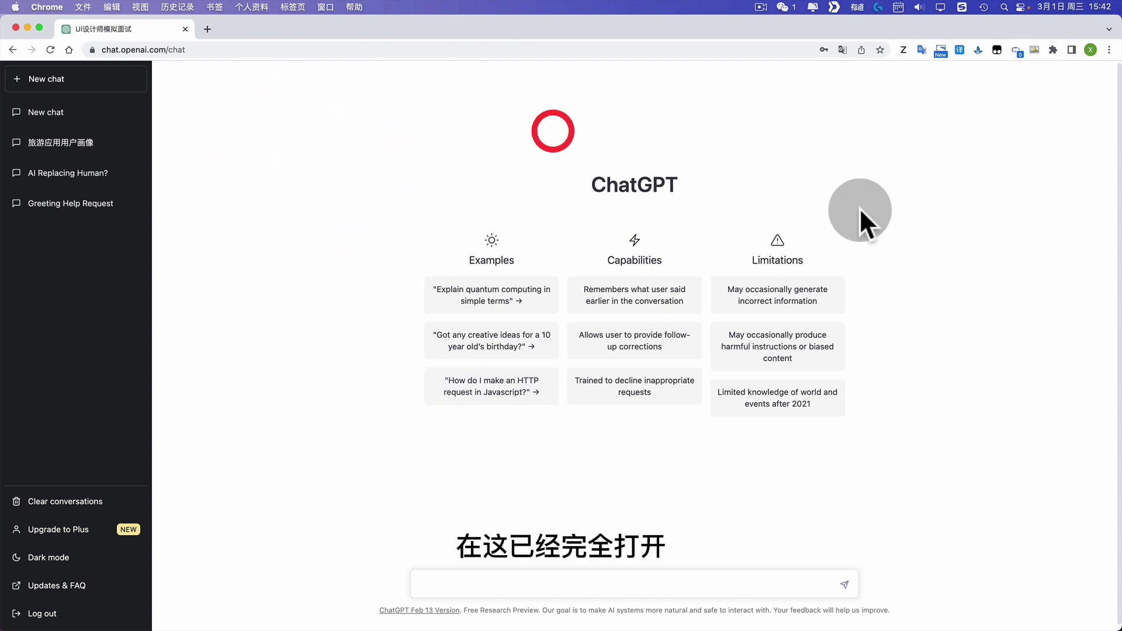
click(370, 163)
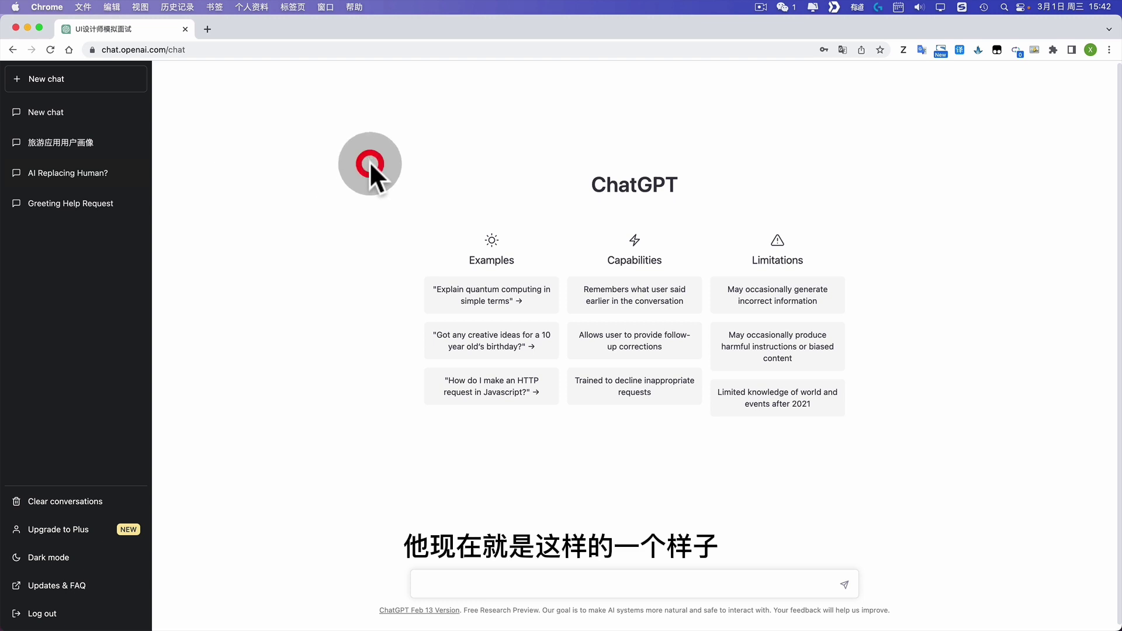
- Consult the prepared question list in Keynote, return to Chrome, and ask ChatGPT "UI设计师需要懂的哪些设计心理学?"
click(608, 587)
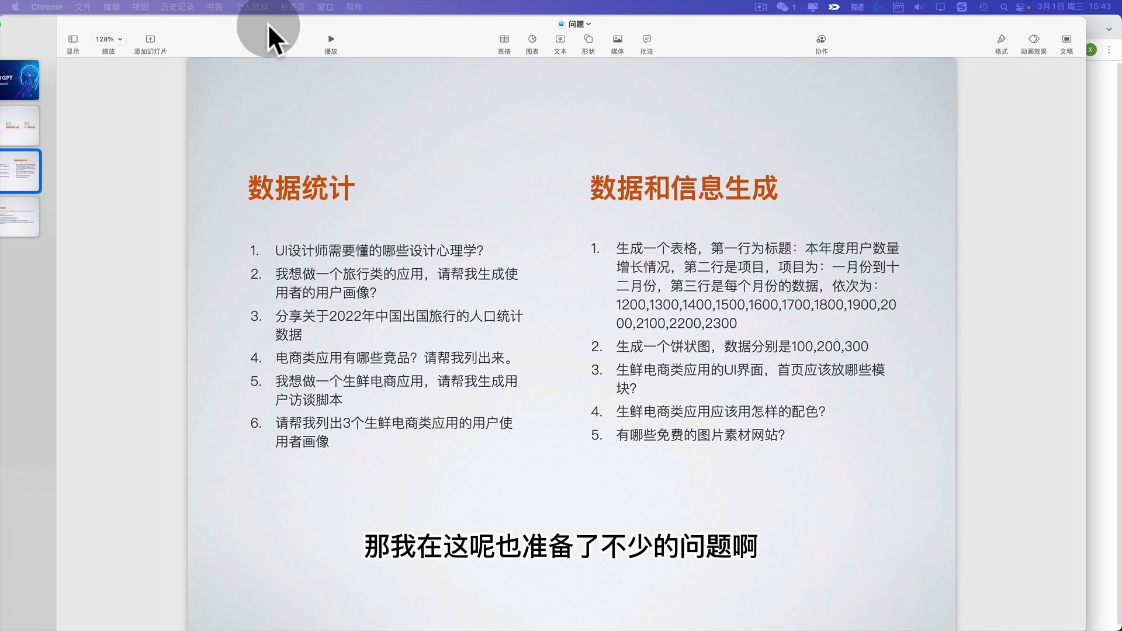
click(267, 24)
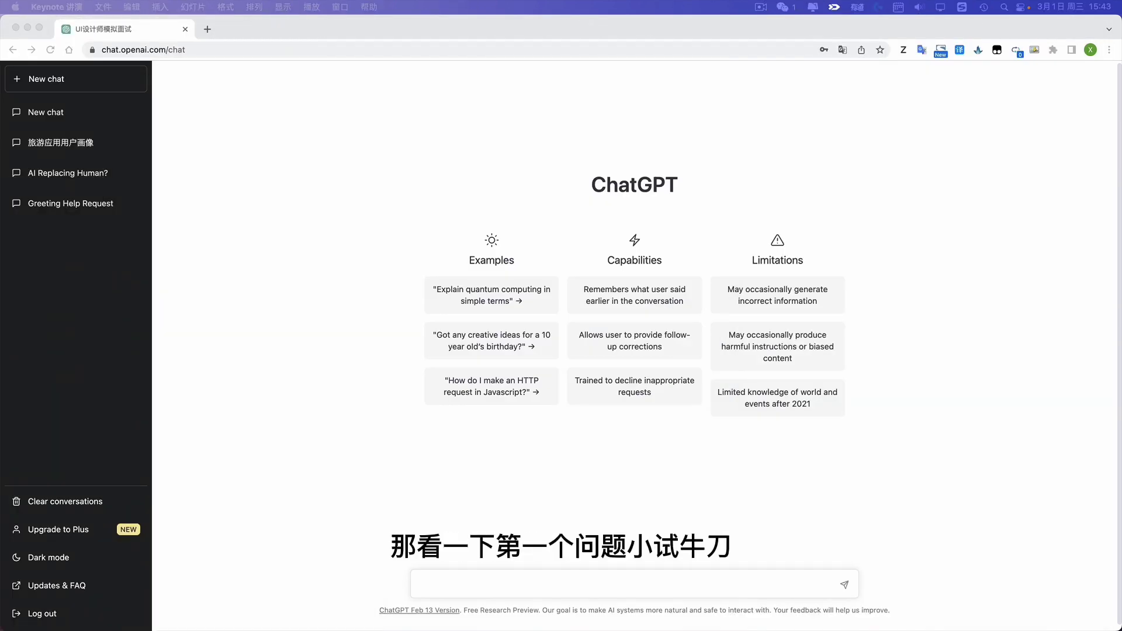
click(472, 587)
text(UI设计师需要懂的哪些设计心理学？)
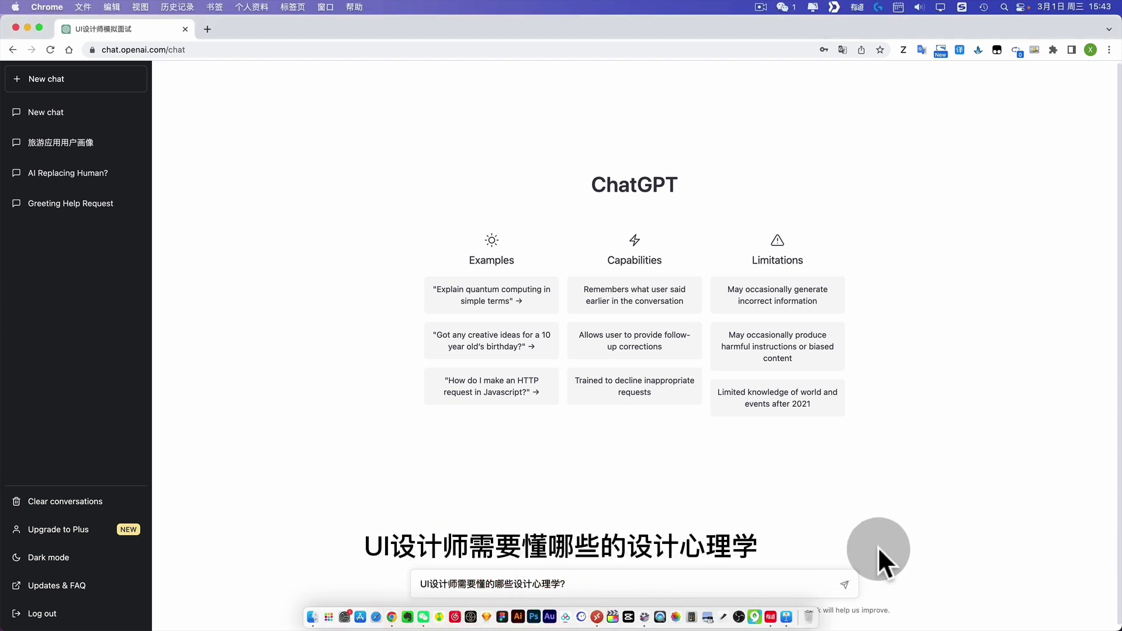
click(855, 575)
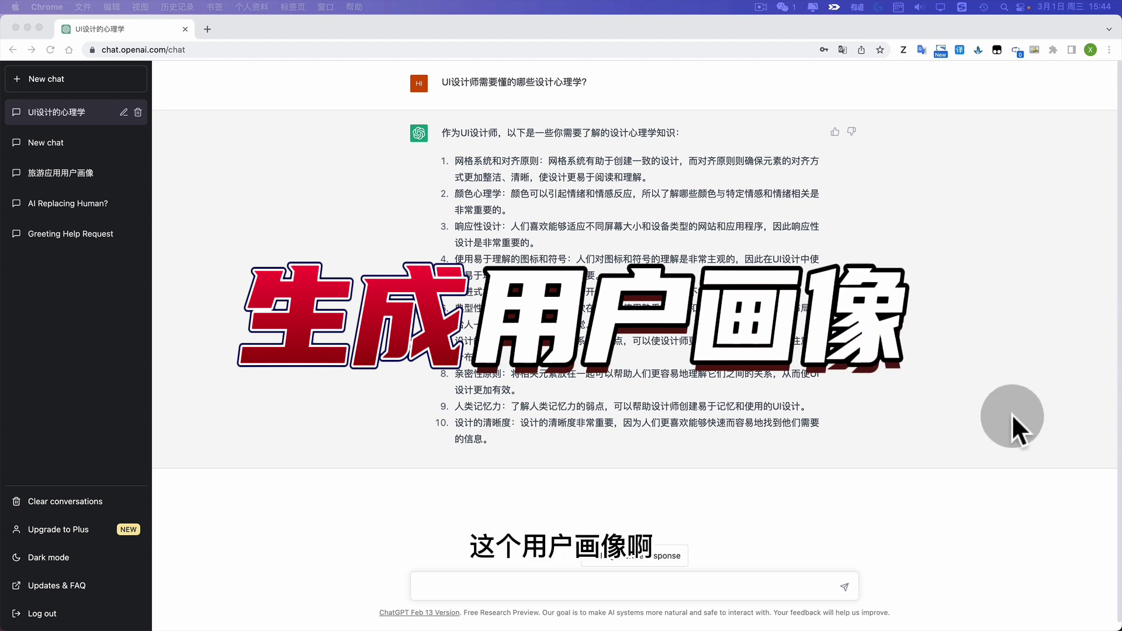
- Enter the prompt "我想做一个旅行类的应用，请帮我生成使用者的用户画像?" and shorten the browser window to clear the Dock
click(579, 586)
text(我想做一个旅行类的应用，请帮我生成使用者的用户画像？)
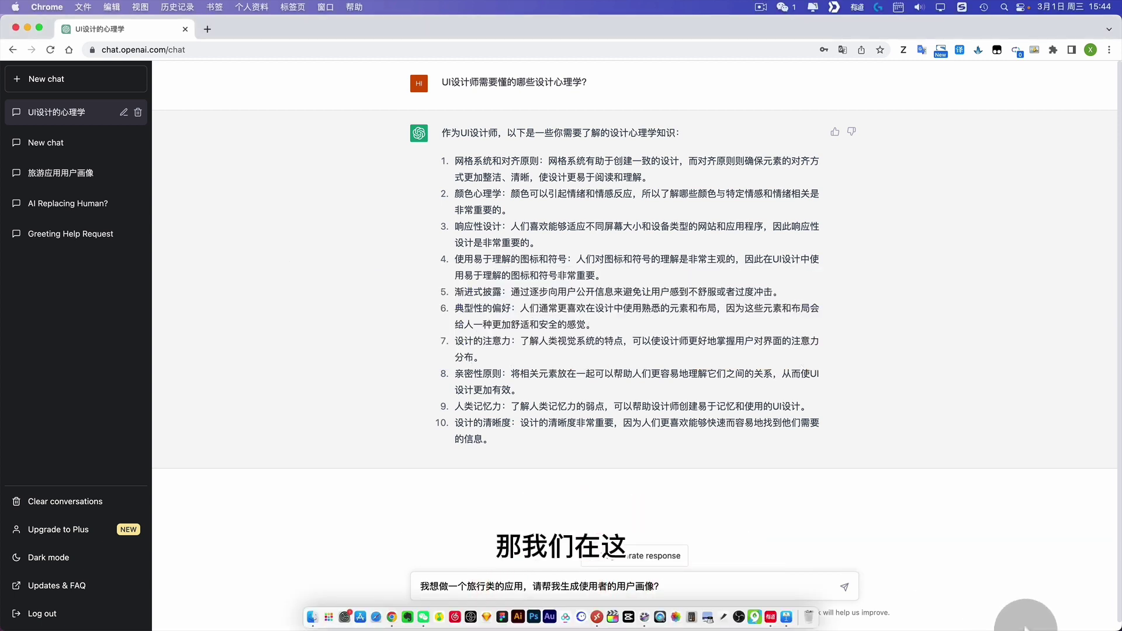
drag(1023, 625, 1008, 581)
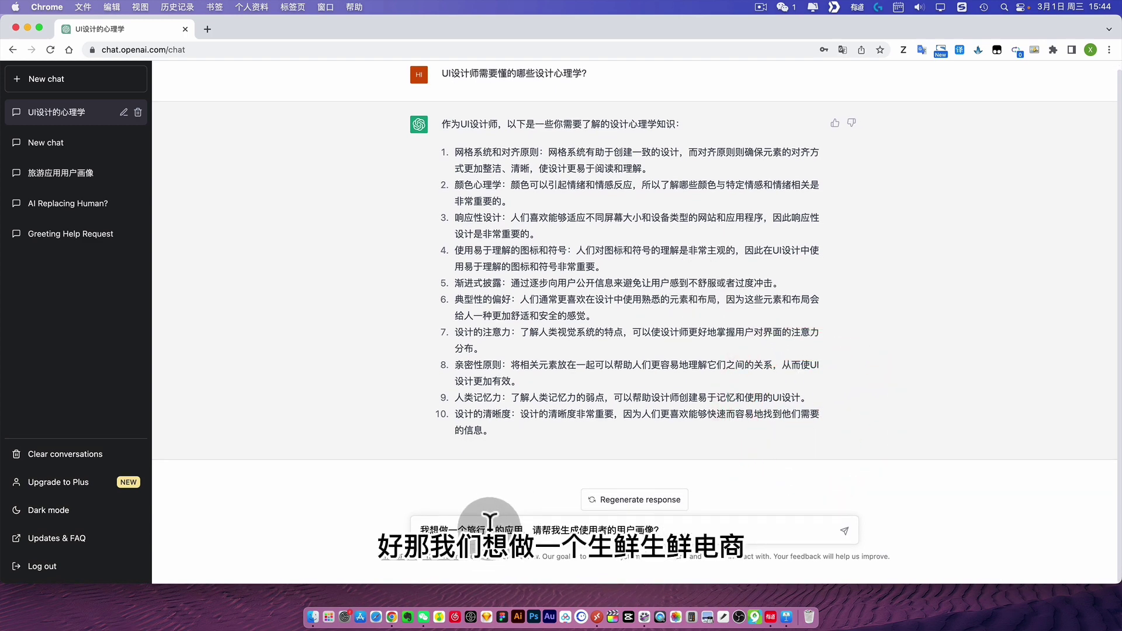
- Replace 旅行 with 生鲜电商 in the user persona prompt and send it
drag(490, 518, 467, 518)
text(生鲜)
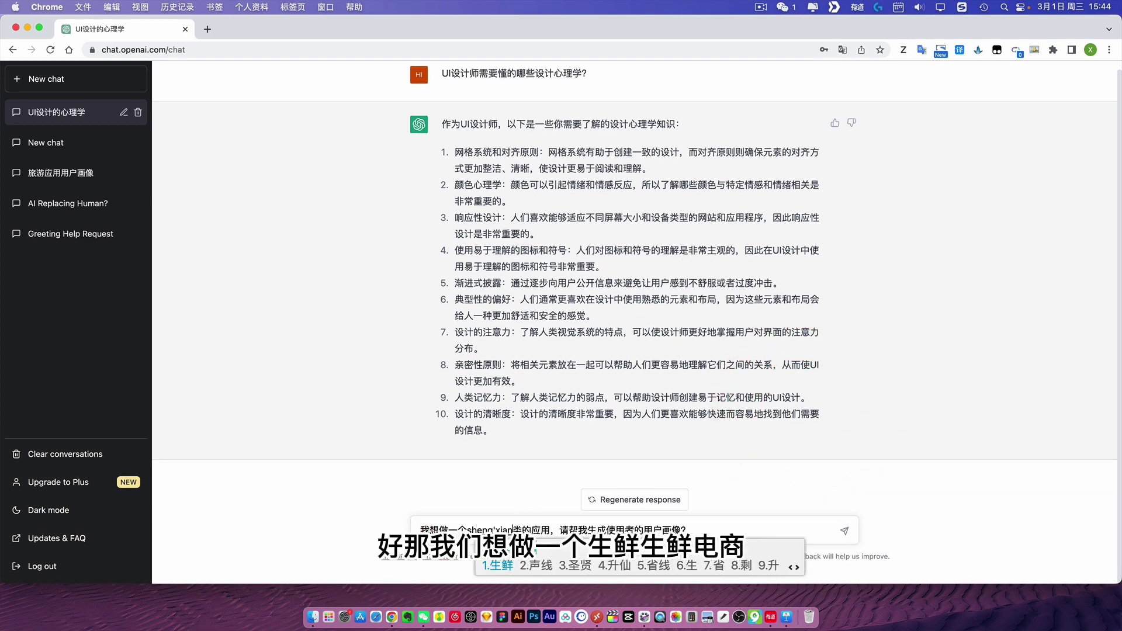
text(电商)
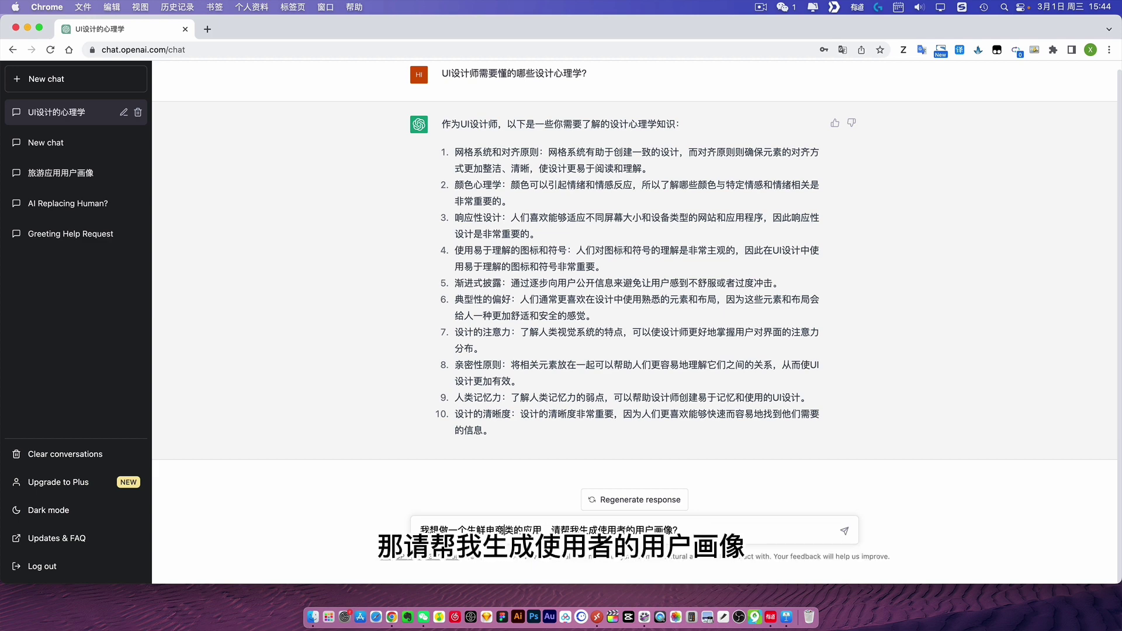
key(Return)
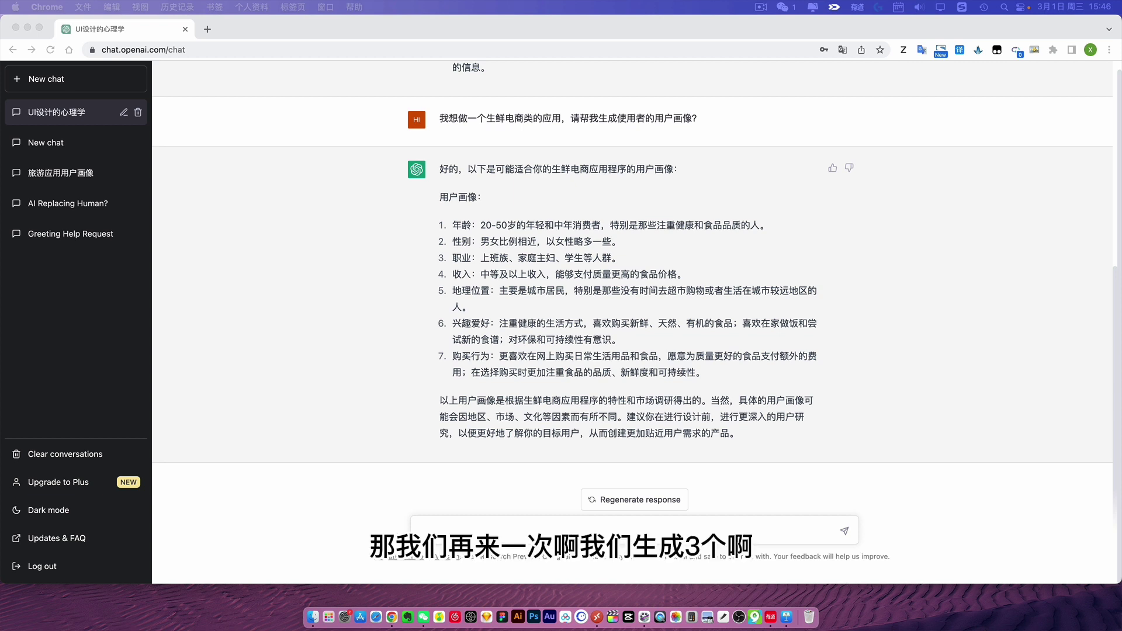
- Ask ChatGPT "请帮我列出3个生鲜电商类应用的用户使用者画像"
click(502, 523)
text(请帮我列出3个生鲜电商类应用的用户使用者画像)
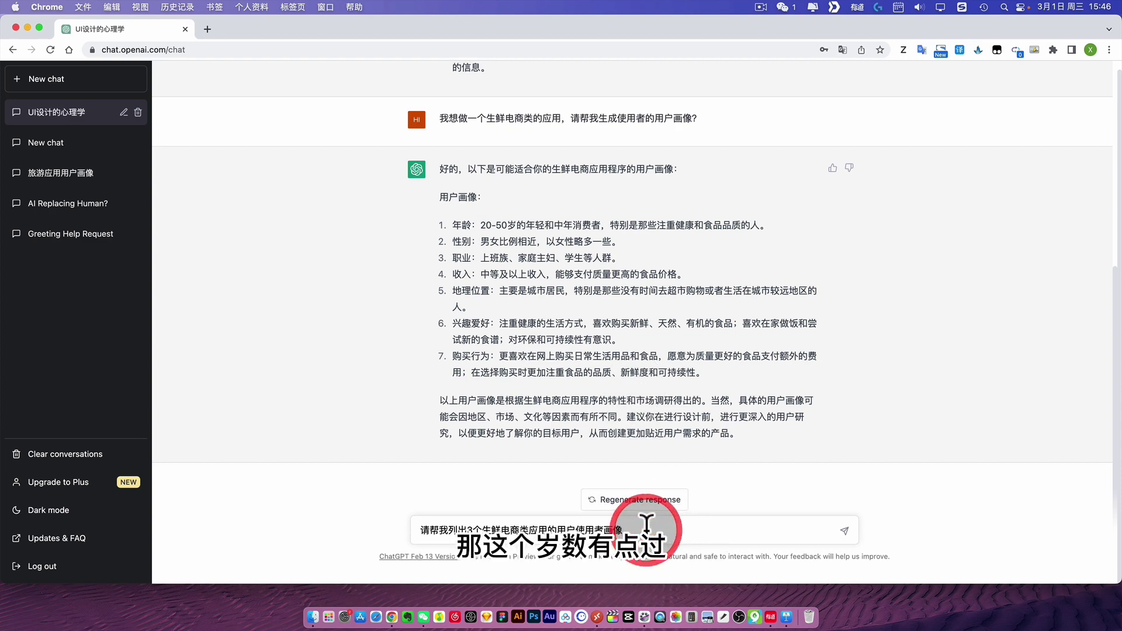
key(Return)
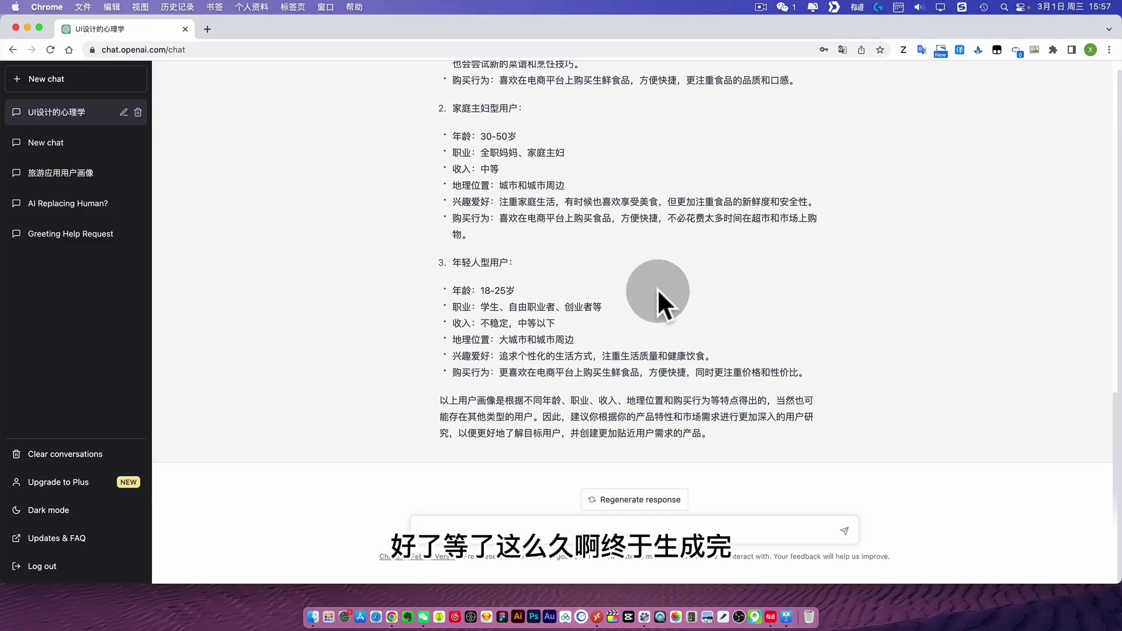
- Review the generated fresh-food e-commerce personas, comparing their age, occupation, income, location, interests and buying behaviour
scroll(752, 301, up, 3)
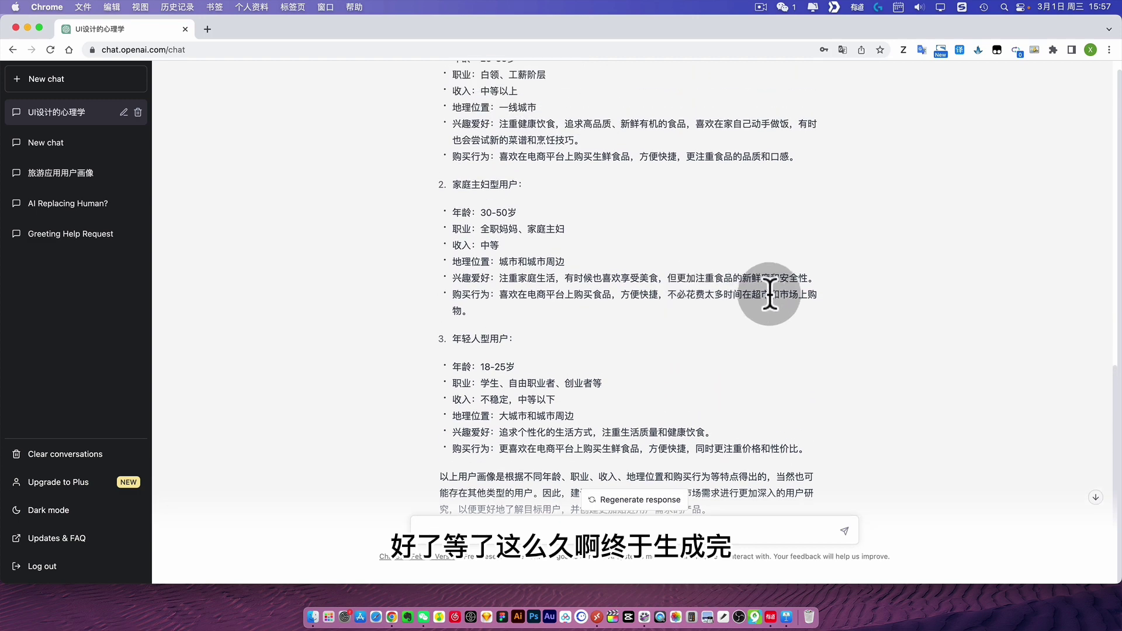
scroll(772, 293, up, 4)
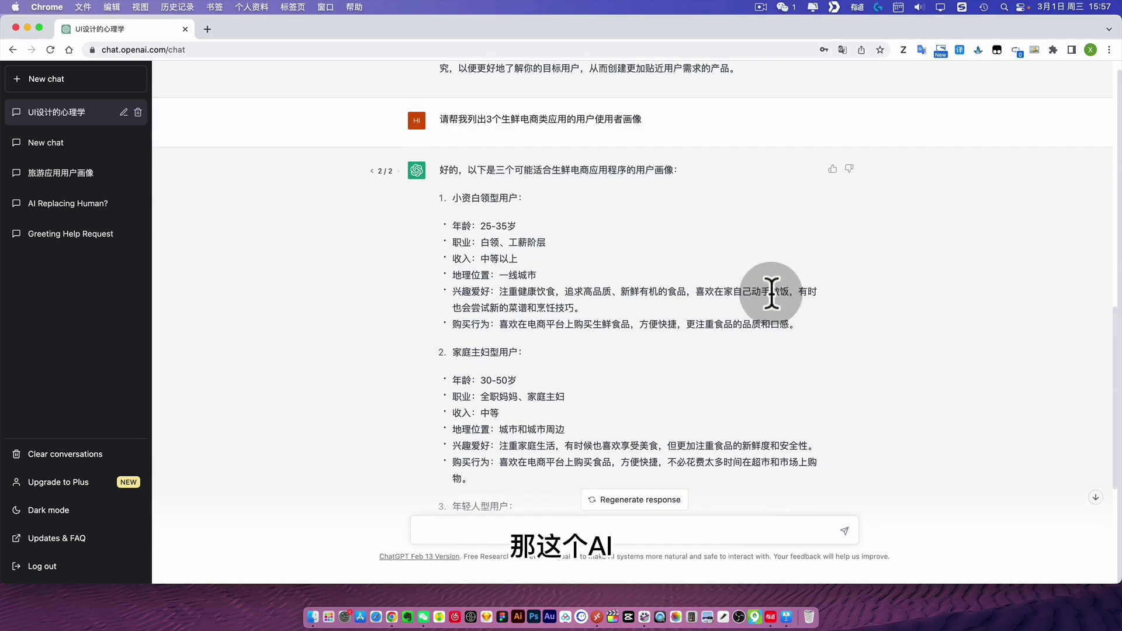
scroll(771, 293, down, 5)
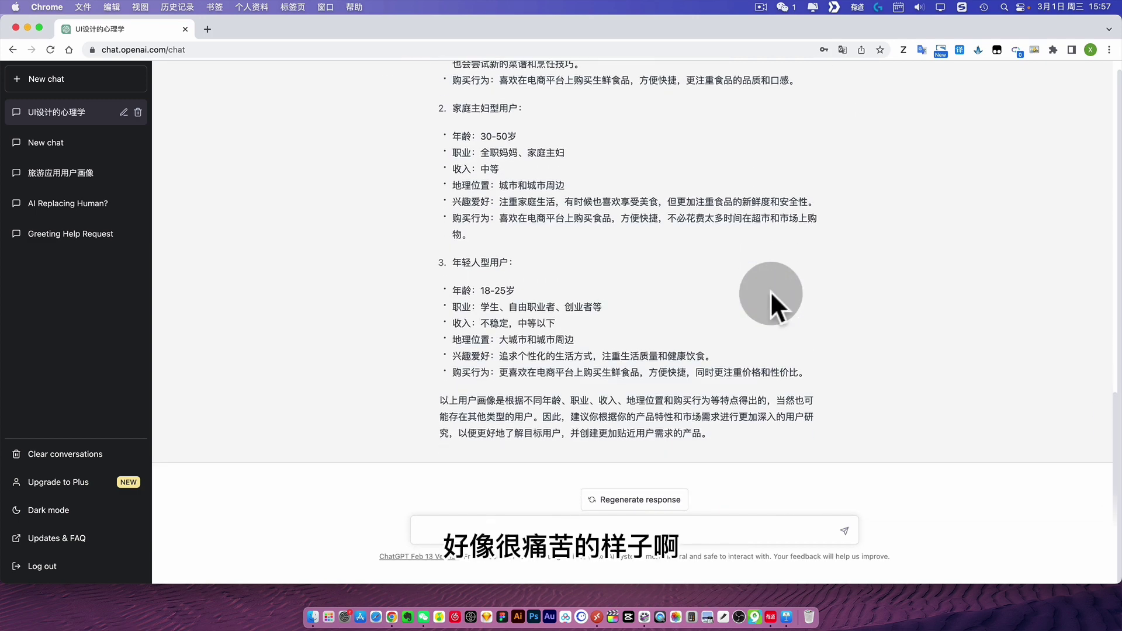
click(771, 292)
scroll(770, 291, up, 4)
scroll(770, 291, up, 1)
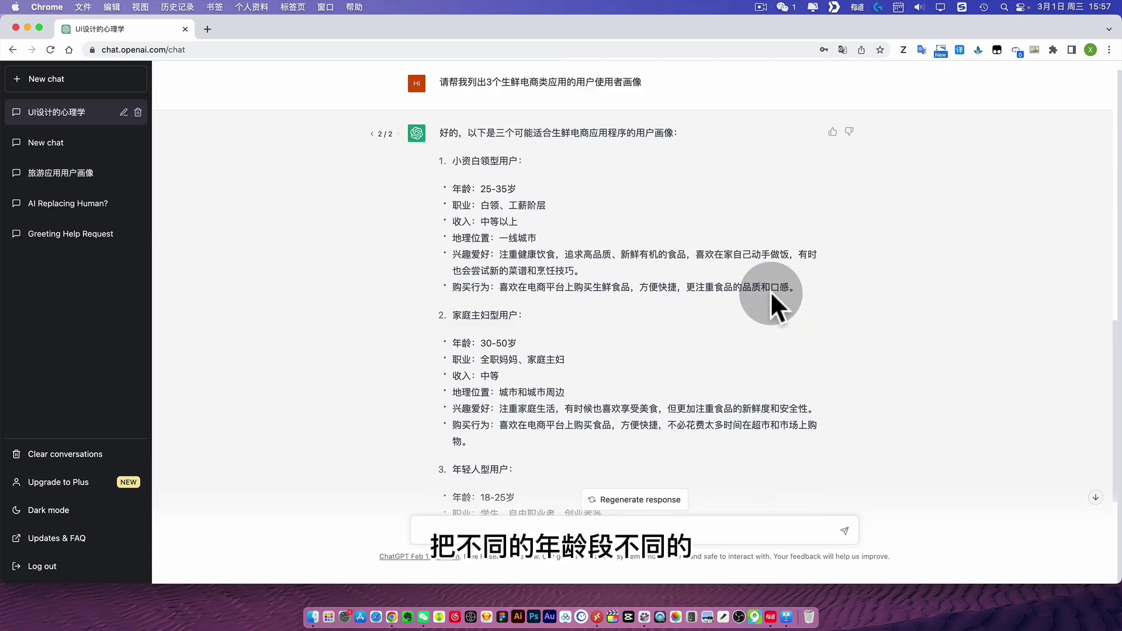
scroll(770, 291, down, 3)
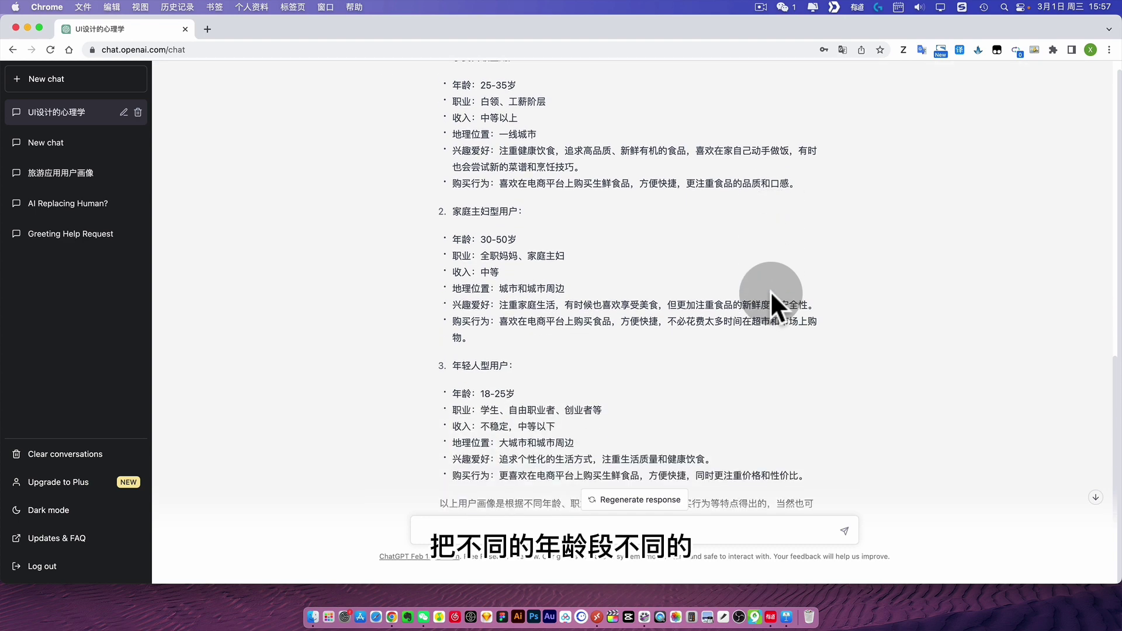
scroll(775, 261, down, 1)
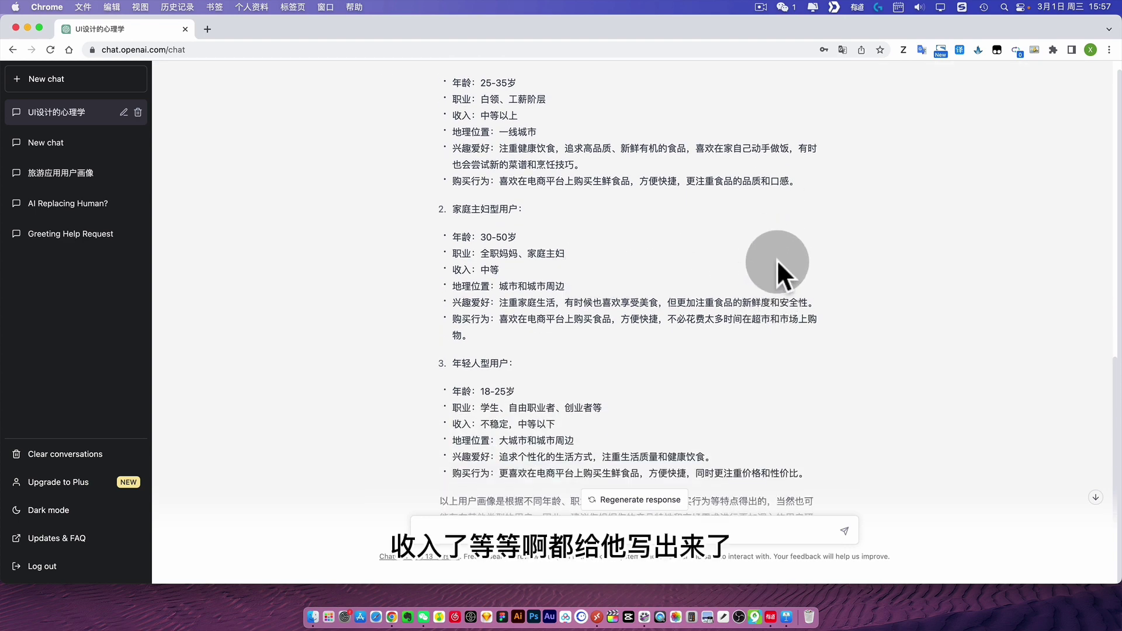
scroll(778, 258, down, 3)
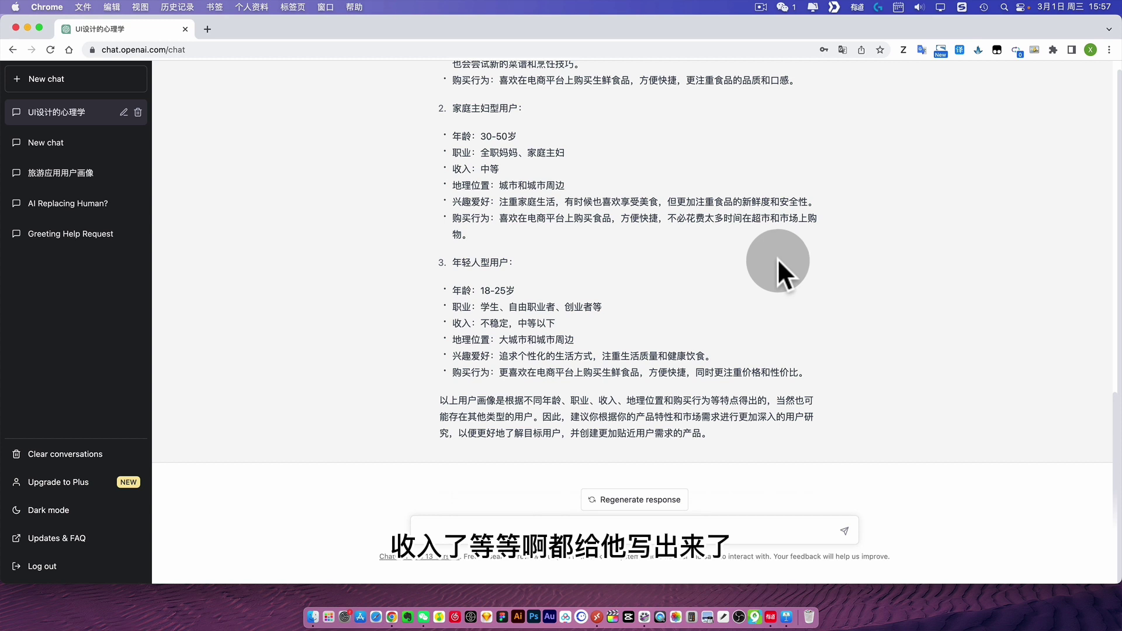
scroll(713, 250, up, 2)
scroll(713, 250, down, 2)
click(680, 286)
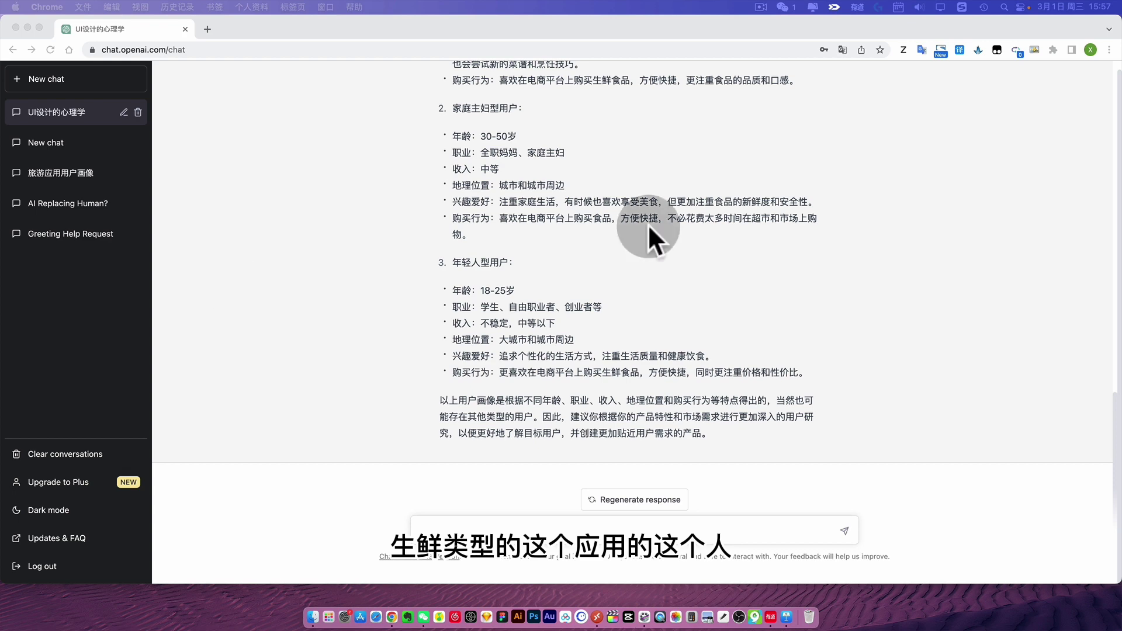
- Enter the prompt "分享关于2022年中国出国旅行的人口统计数据" and remove 出国旅行 from it
click(577, 522)
text(分享关于2022年中国出国旅行的人口统计数据)
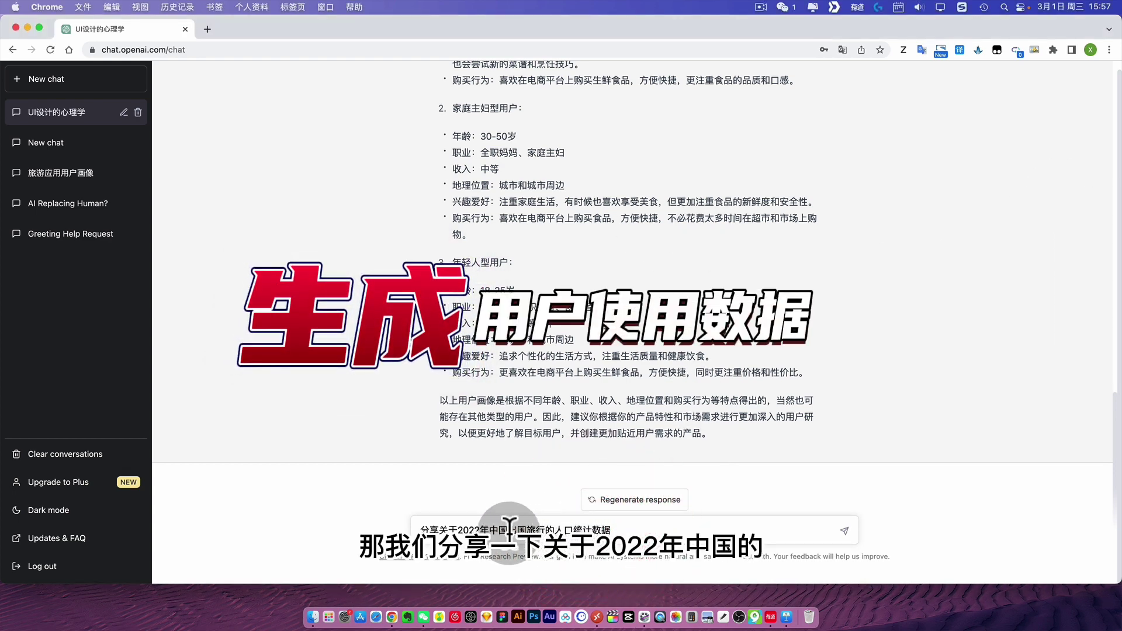
drag(507, 530, 544, 530)
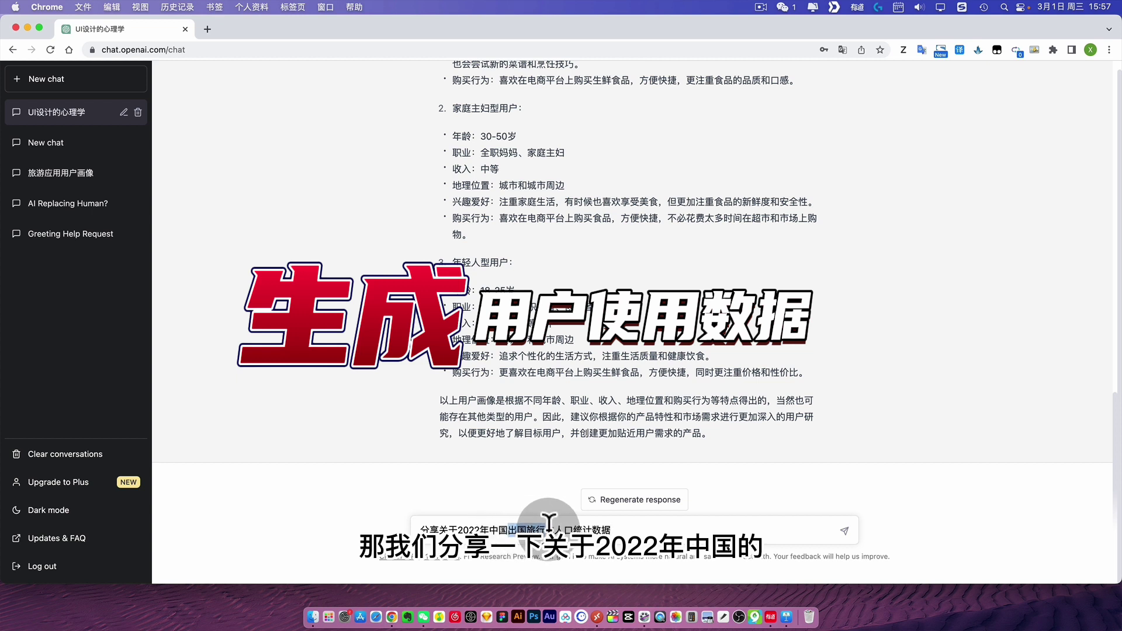
text(的)
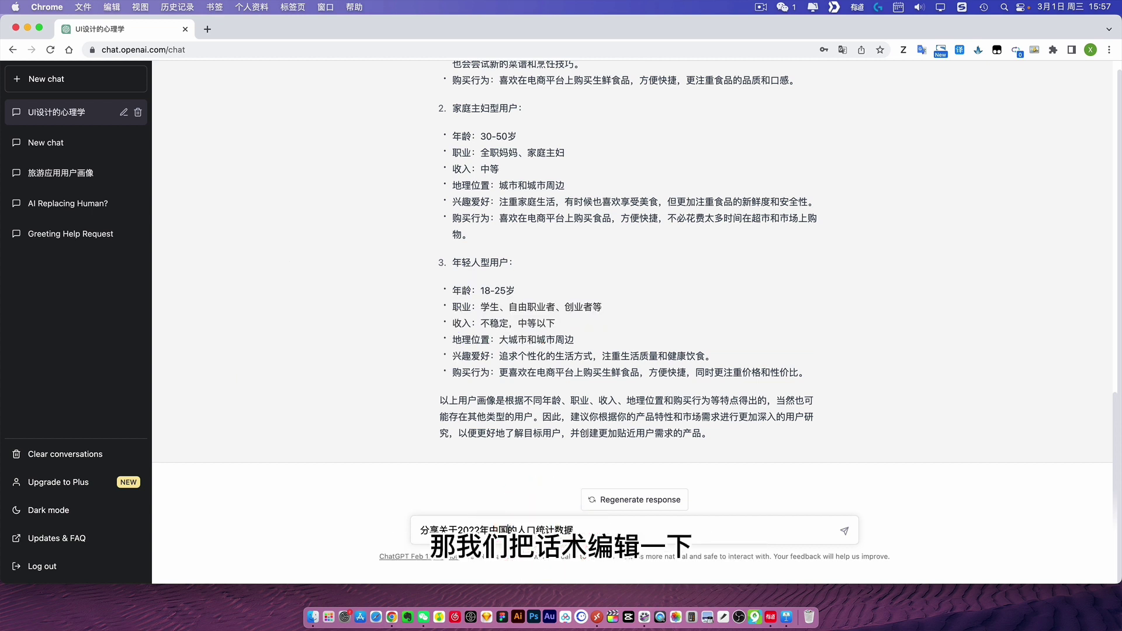
- Insert "境内使用生鲜类应用的用户" after 中国 in the statistics prompt
key(Left)
text(境内shiyong)
key(space)
text(shengx)
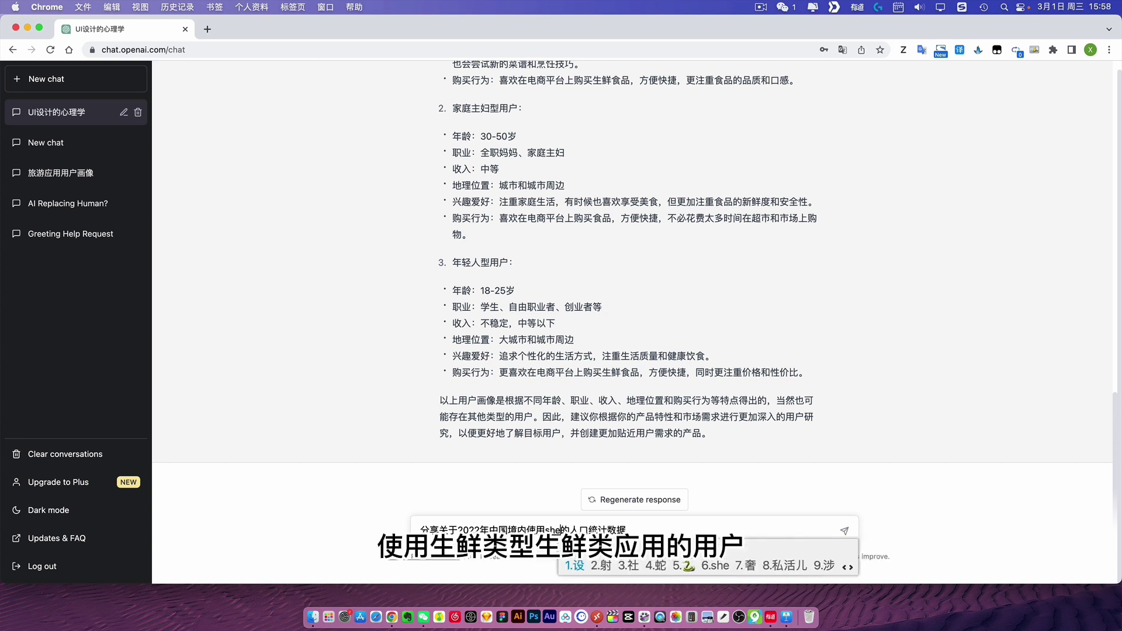
text(ianleixing)
key(space)
text(yingyongde)
key(space)
text(y)
text(onghu)
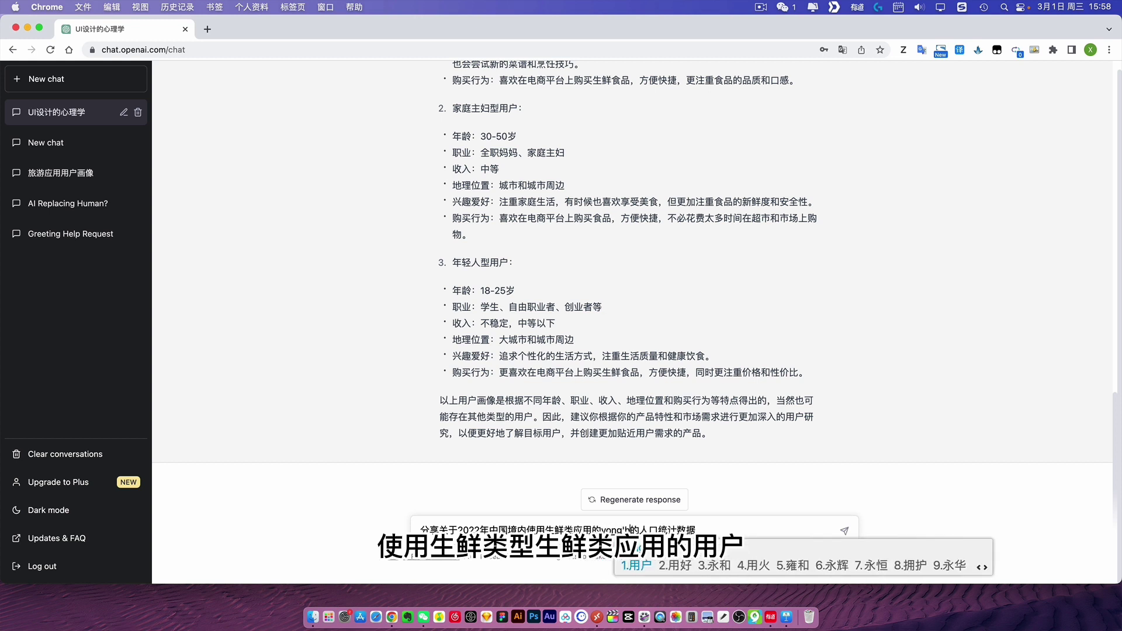
key(space)
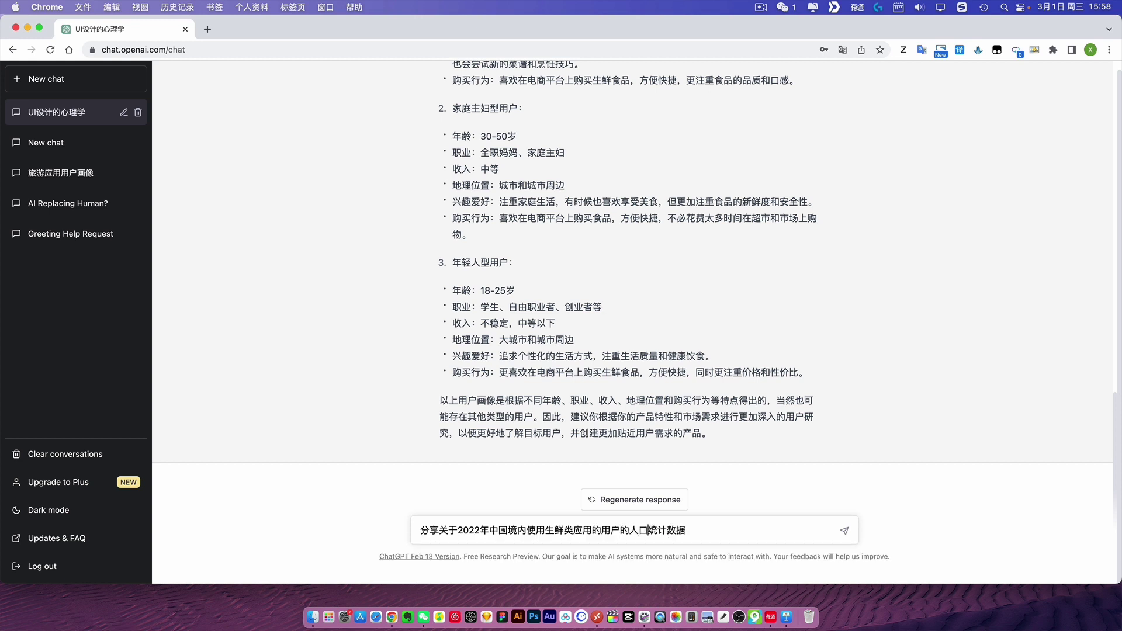
- Replace 人口 with 数量 in the statistics prompt and send it
text(de)
key(space)
text(shuliang)
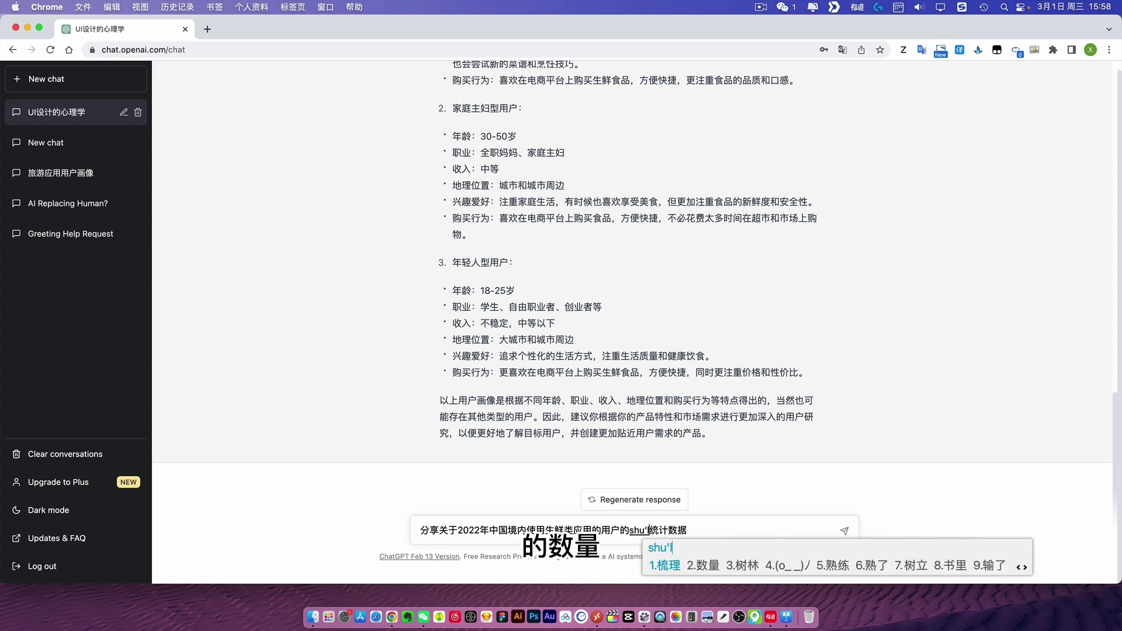
key(space)
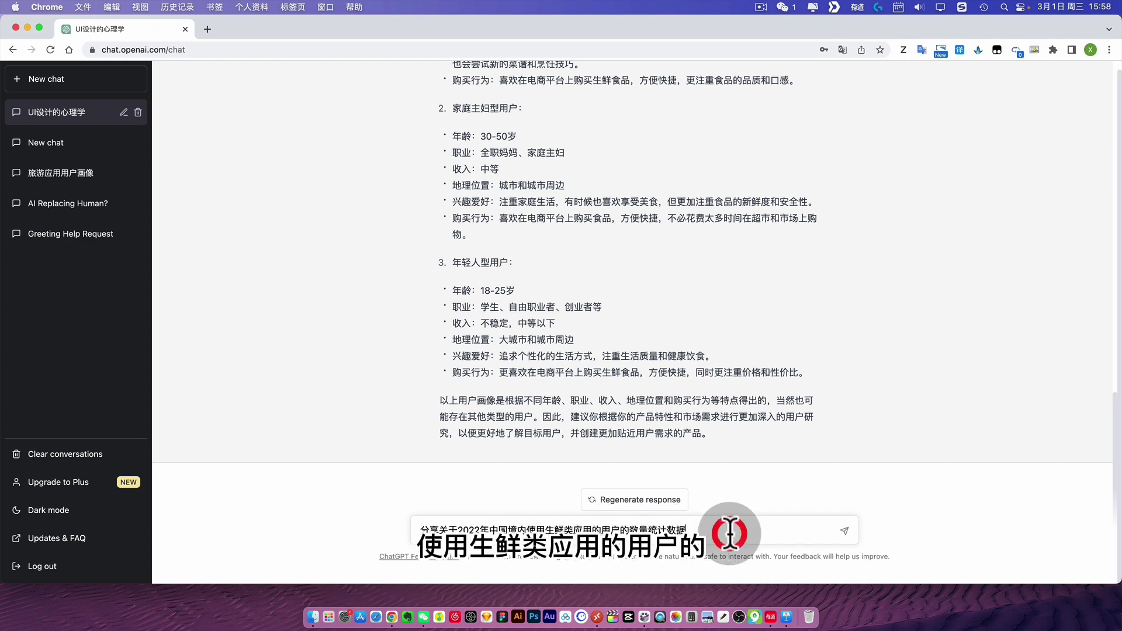
key(Return)
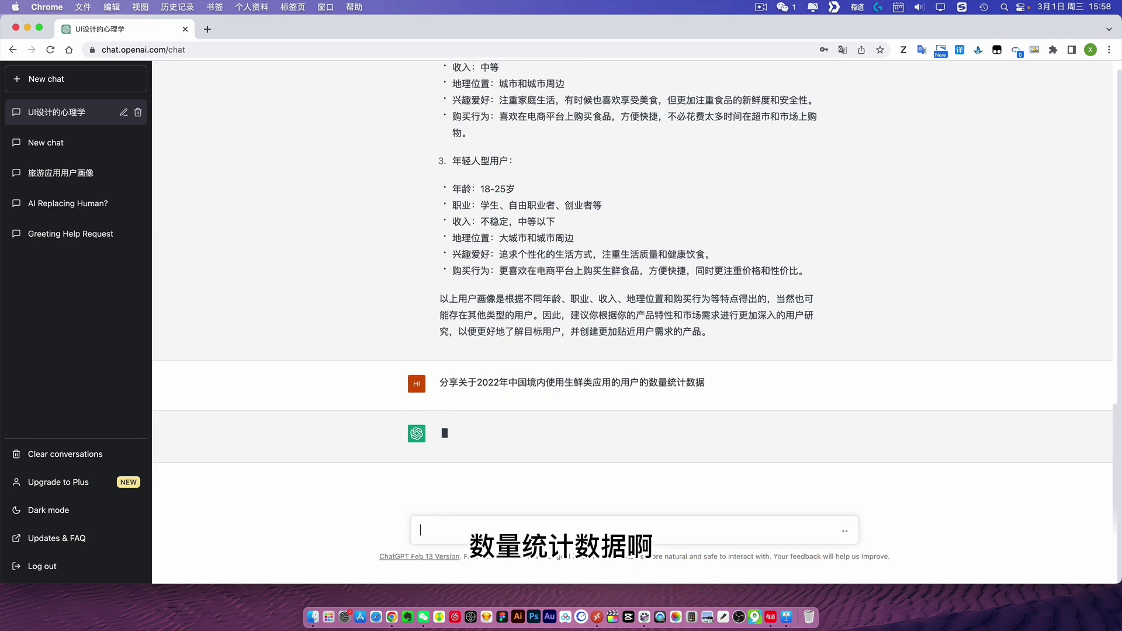
click(656, 331)
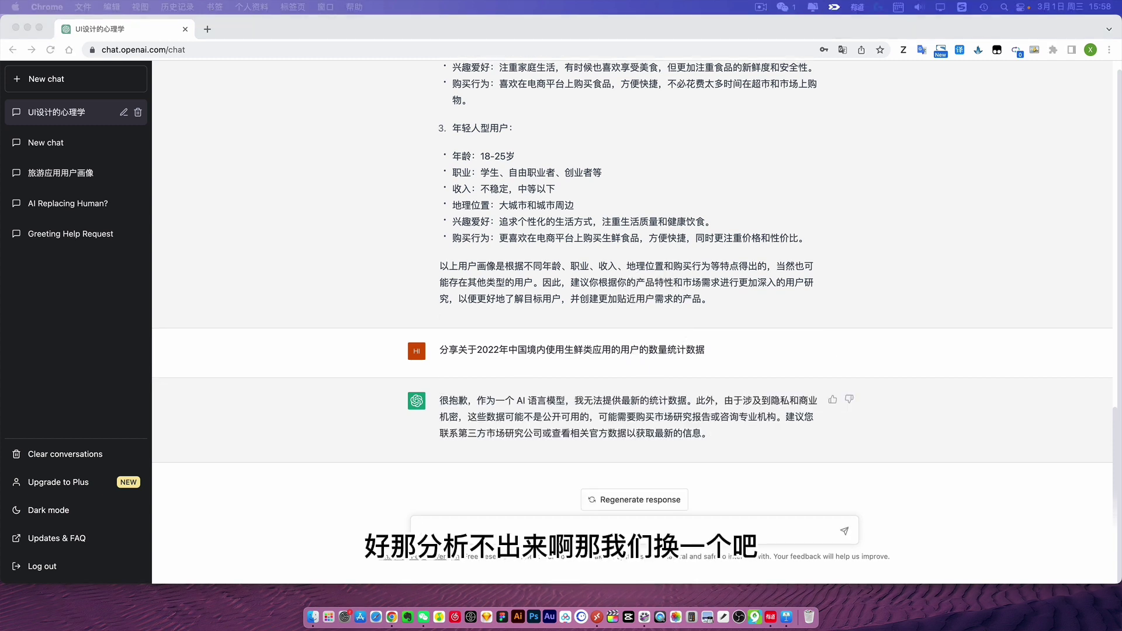
- Send the prompt "分享关于2022年中国出国旅行的人口统计数据" to request demographic statistics on Chinese outbound travel
click(462, 524)
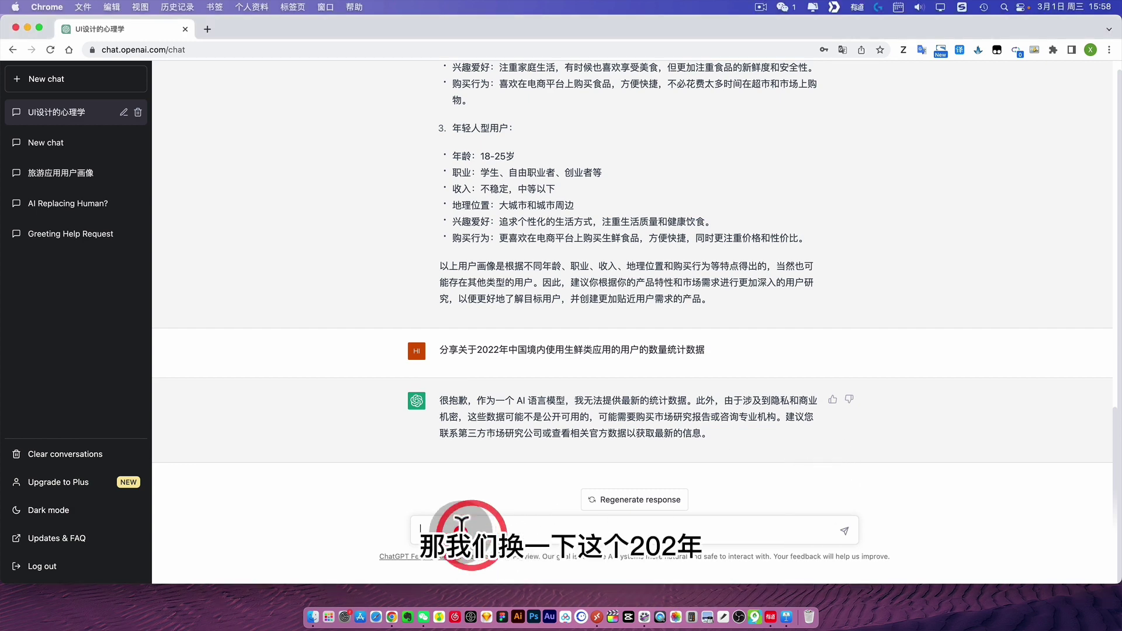
text(分享关于2022年中国出国旅行的人口统计数据)
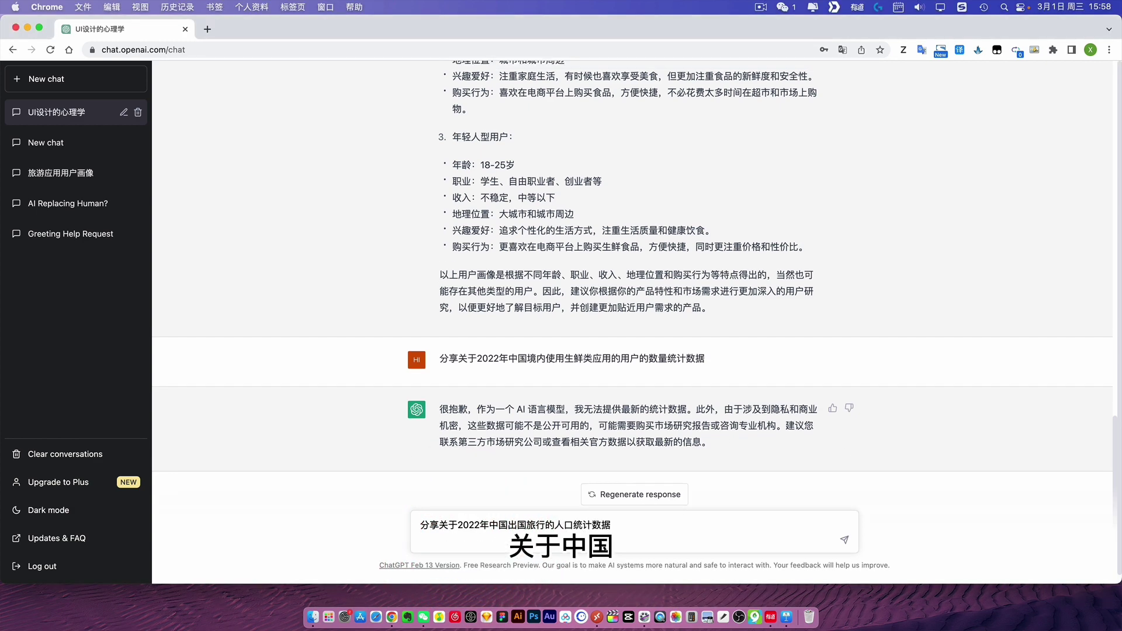
key(Return)
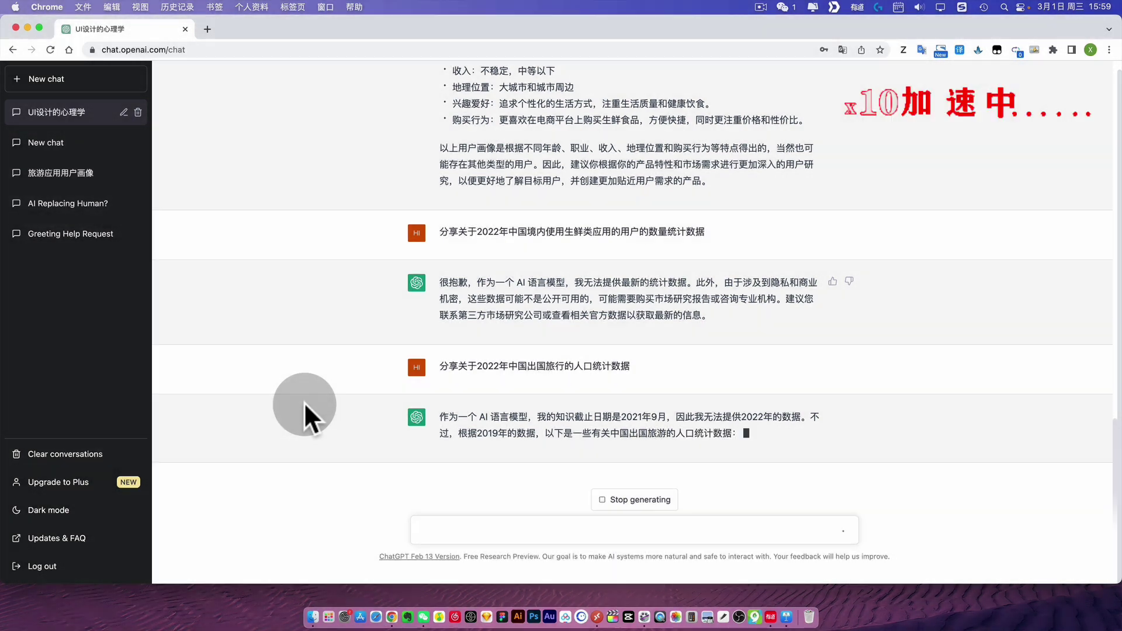
click(946, 352)
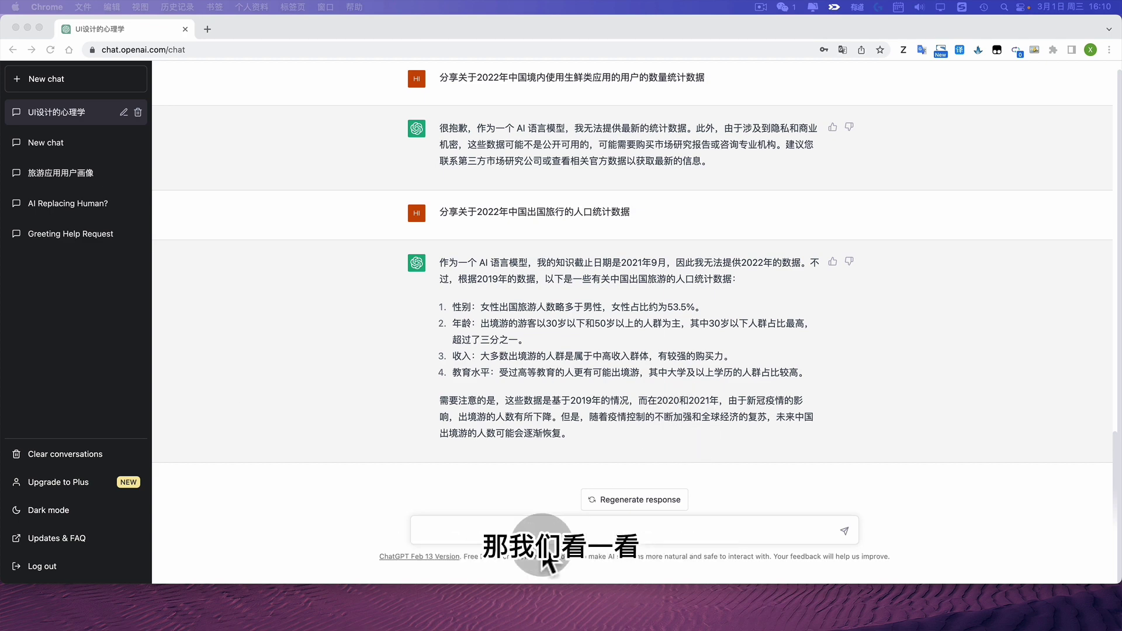
- Ask for fresh-food e-commerce competitors with the prompt "生鲜电商类应用有哪些竞品？请帮我列出来。"
click(445, 531)
text(电商类应用有哪些竞品？请帮我列出来。)
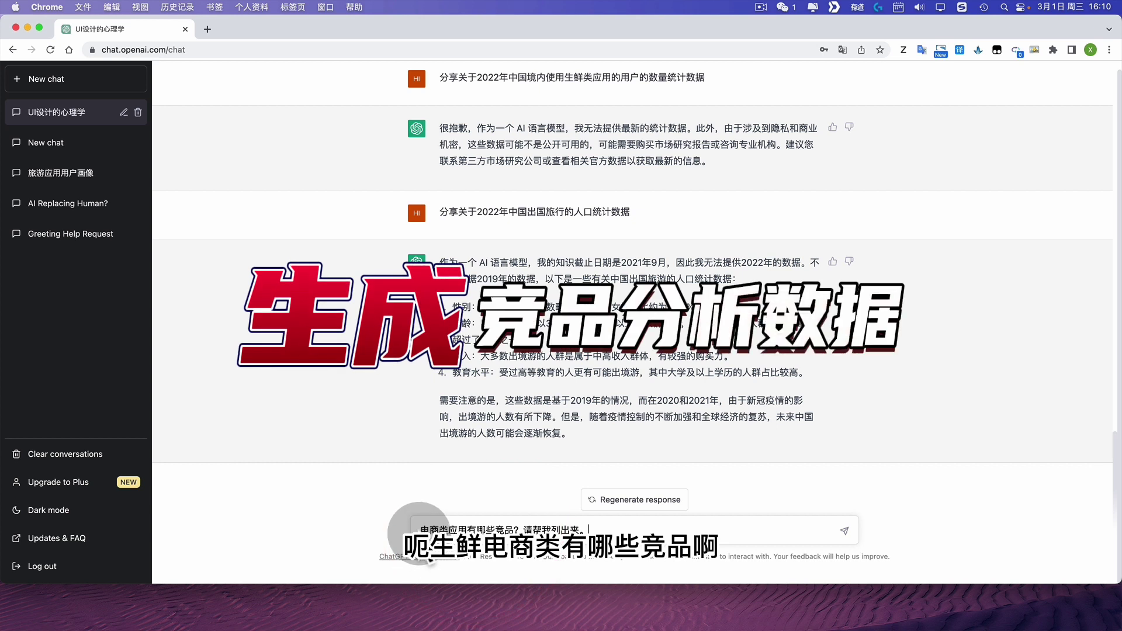
text(shengxian)
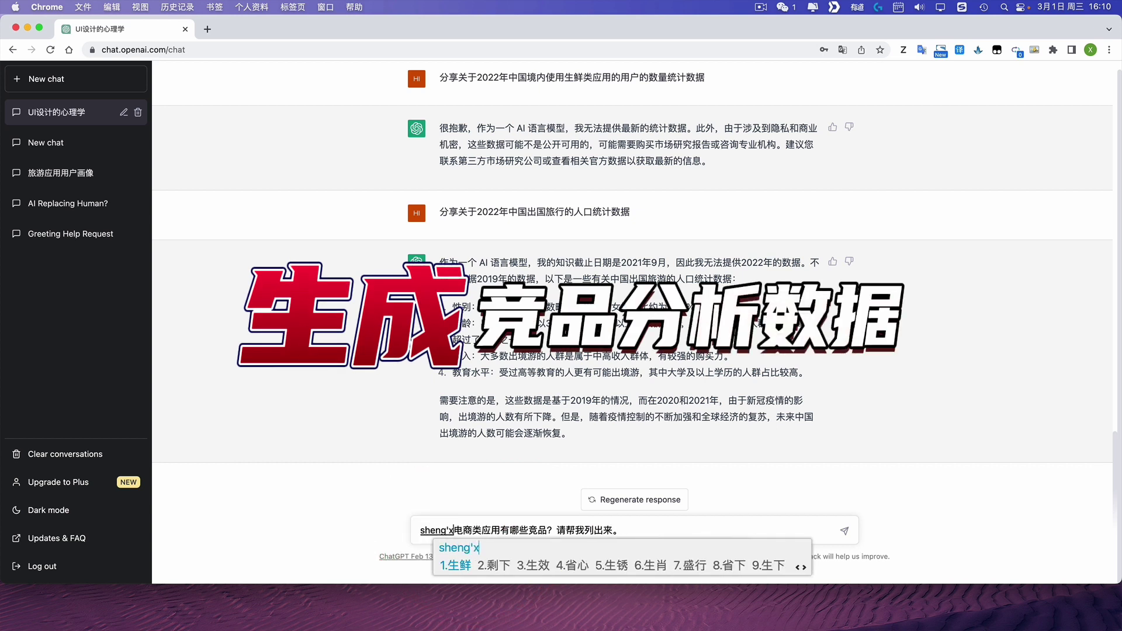
key(space)
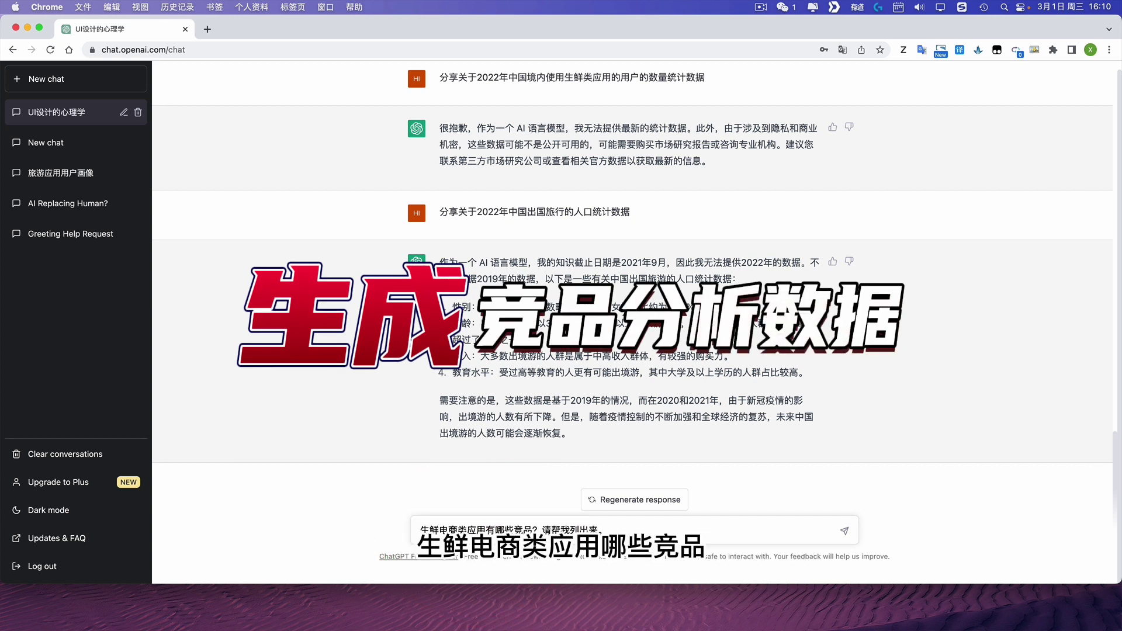
key(Return)
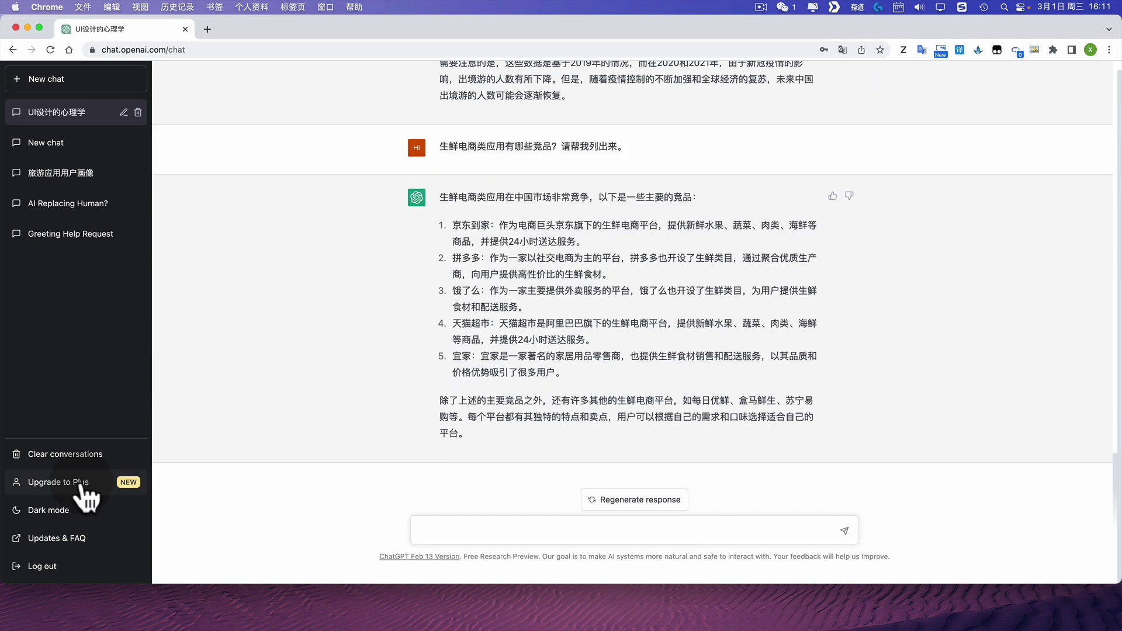
- Review the generated competitor list, checking the descriptions of the platforms, especially the 宜家 and 天猫超市 entries
click(711, 339)
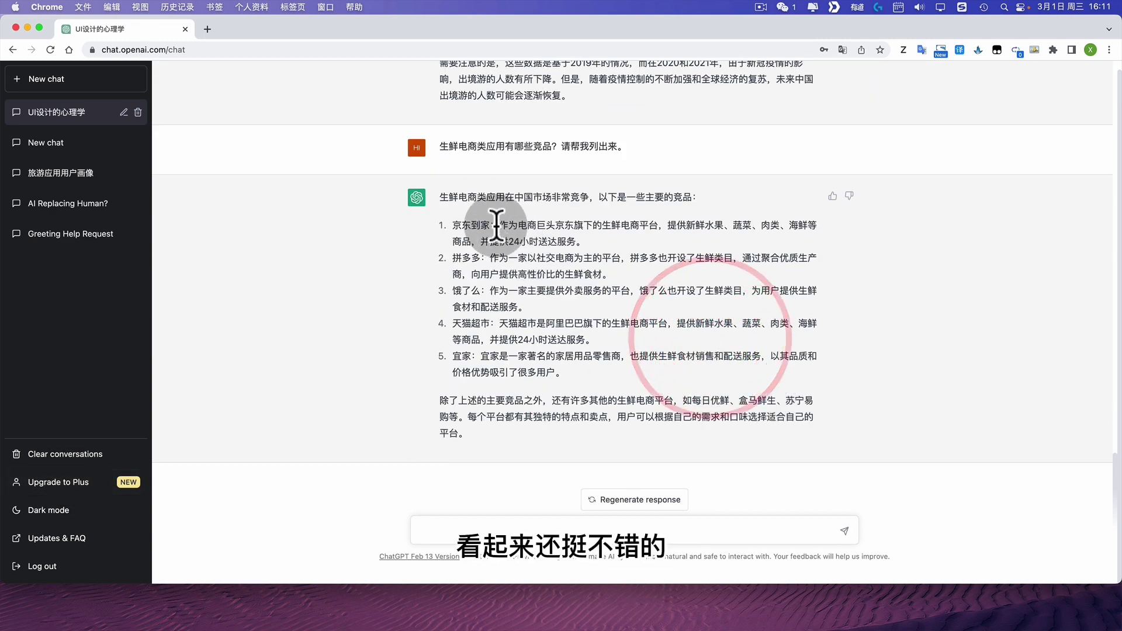
click(549, 337)
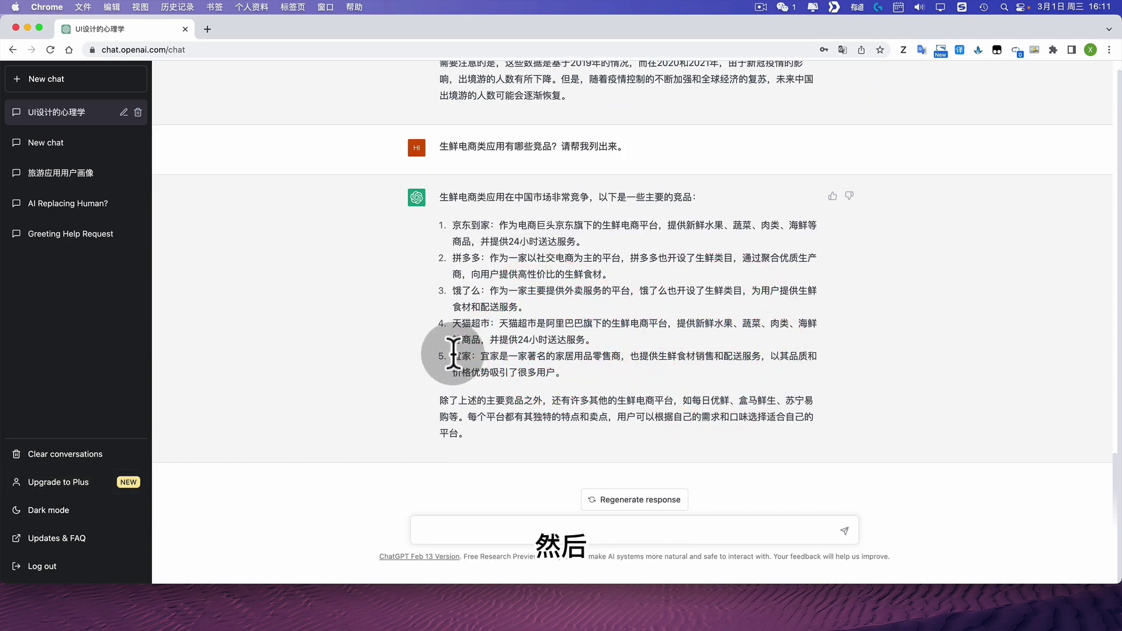
drag(454, 356, 718, 362)
click(866, 359)
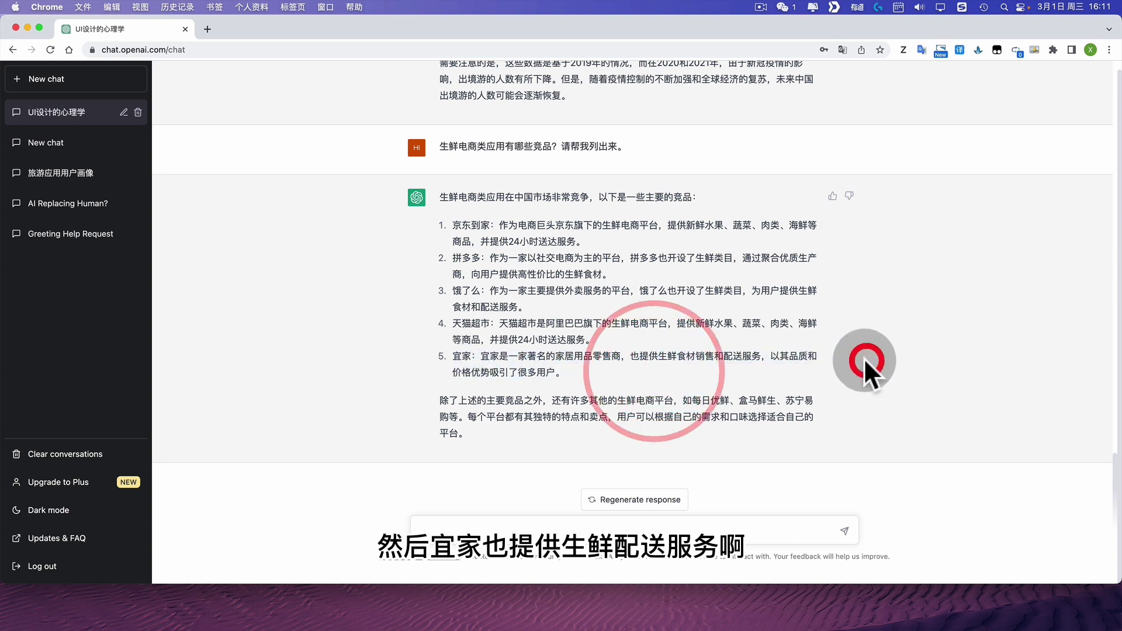
drag(621, 358, 602, 357)
triple_click(602, 358)
click(477, 325)
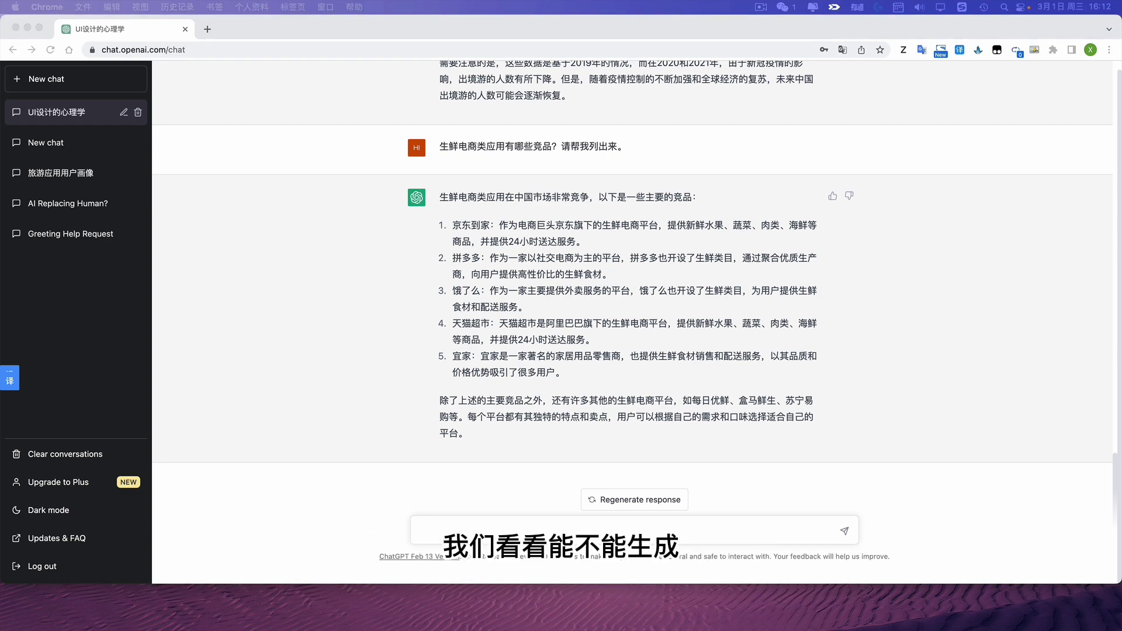
- Send the prompt "我想做一个生鲜电商应用，请帮我生成用户访谈脚本" to request a user interview script
click(493, 526)
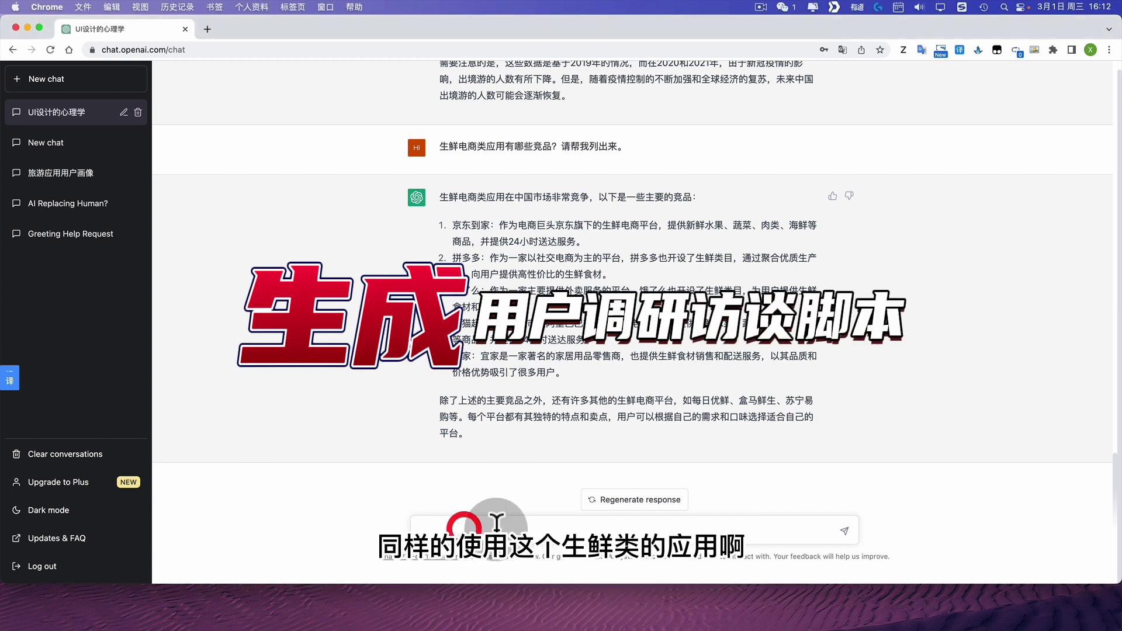
text(我想做一个生鲜电商应用，请帮我生成用户访谈脚本)
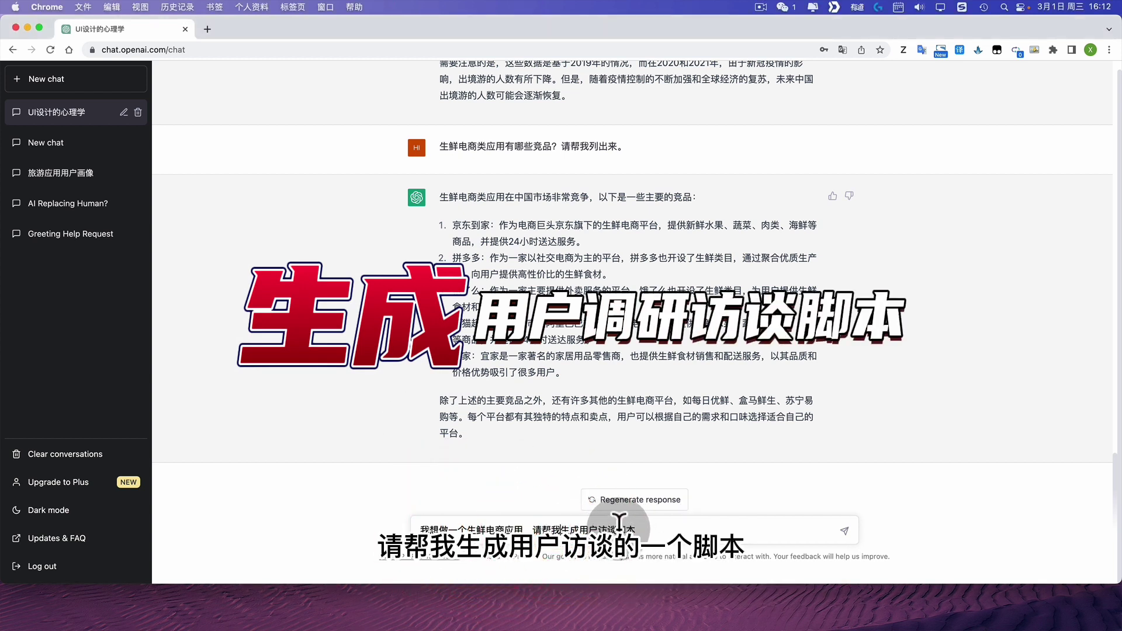
key(Return)
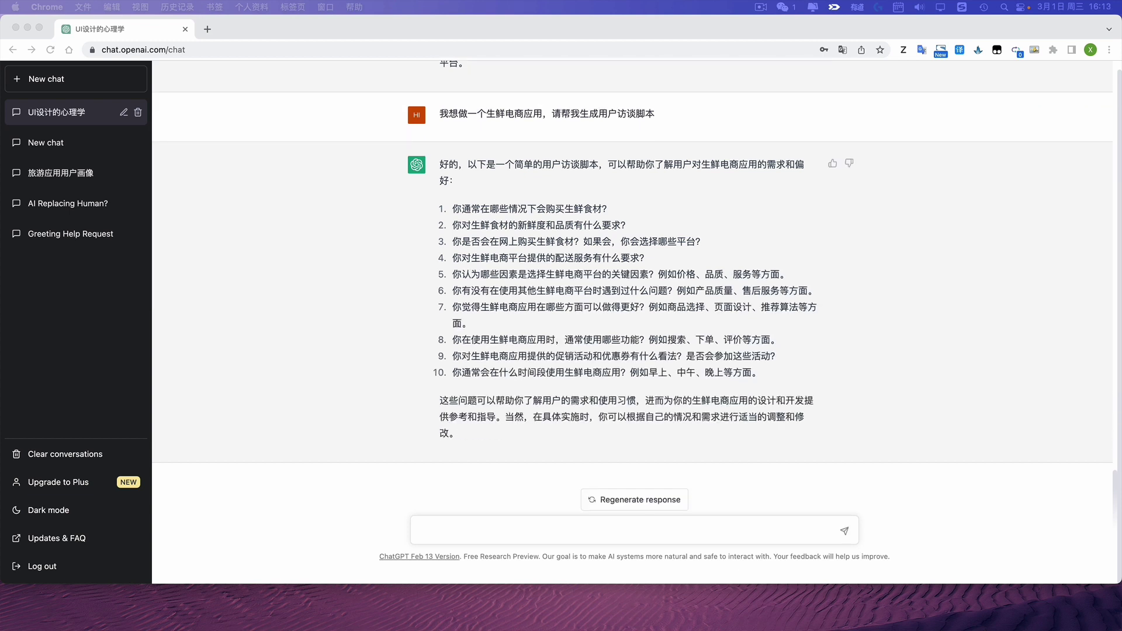
- Review the generated interview script, reading its questions on purchase situations, delivery service, product quality and usage times
click(877, 335)
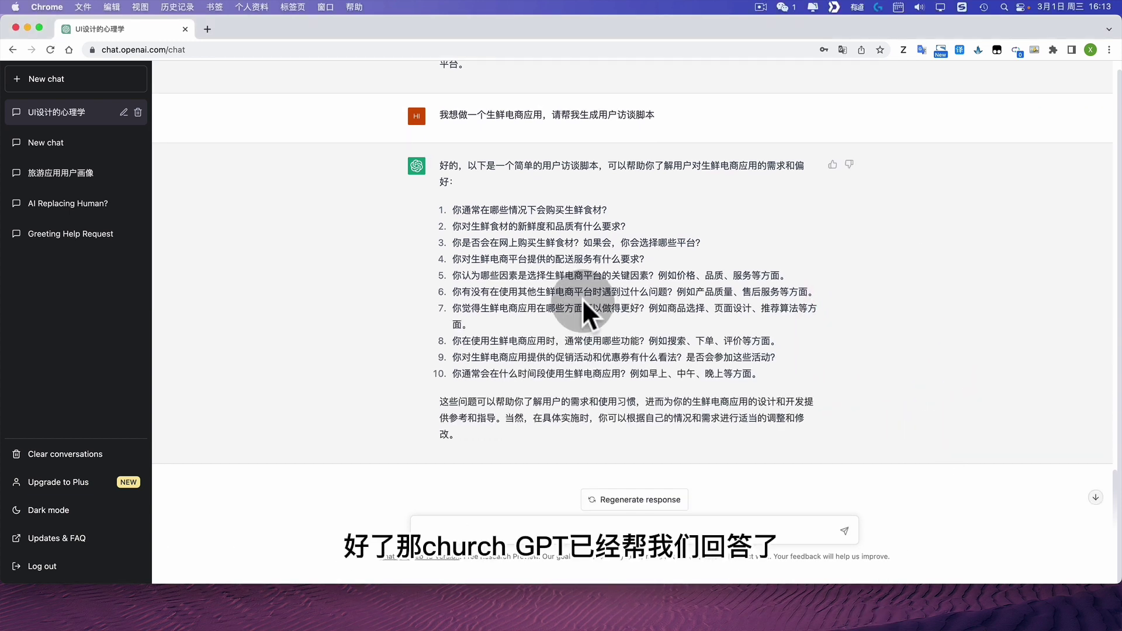
click(529, 228)
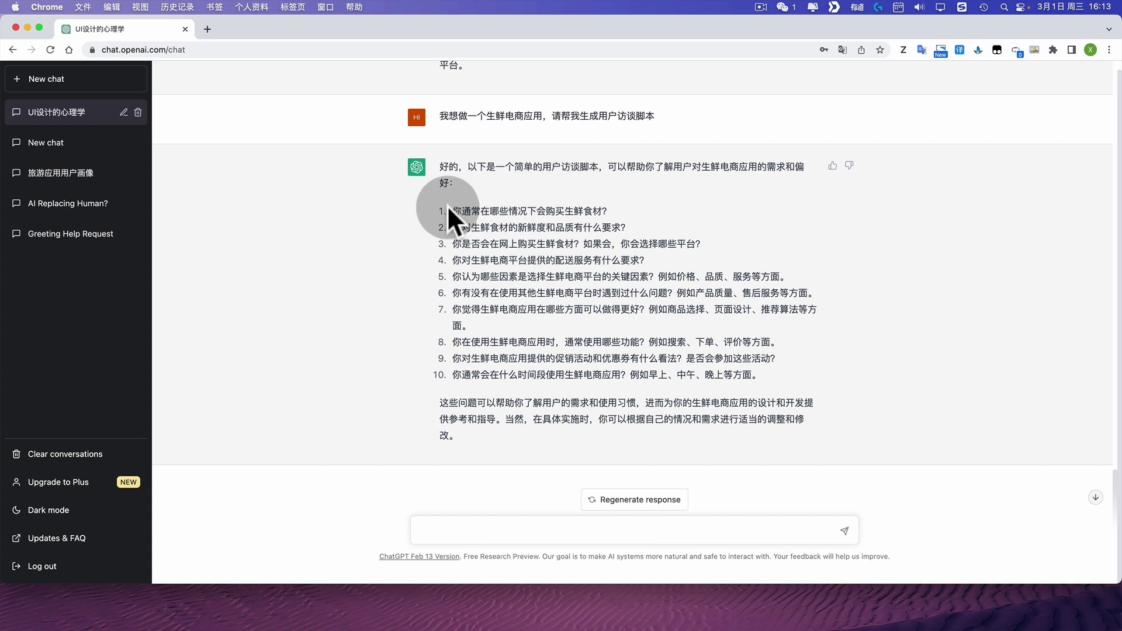
drag(453, 211, 616, 214)
click(657, 210)
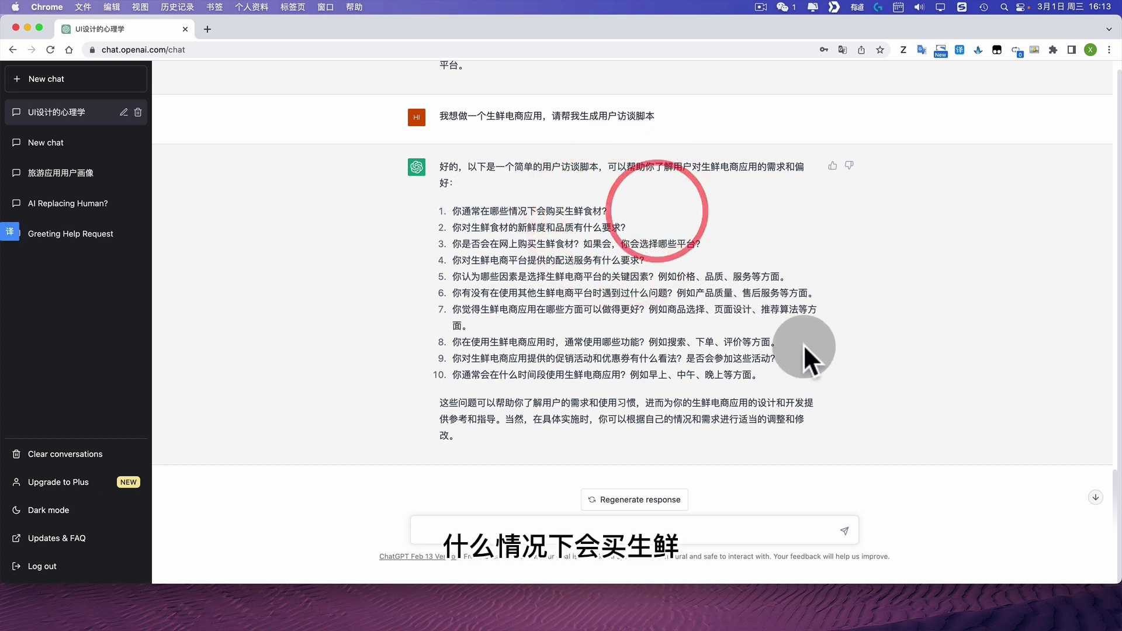
drag(491, 260, 836, 324)
click(840, 262)
click(896, 363)
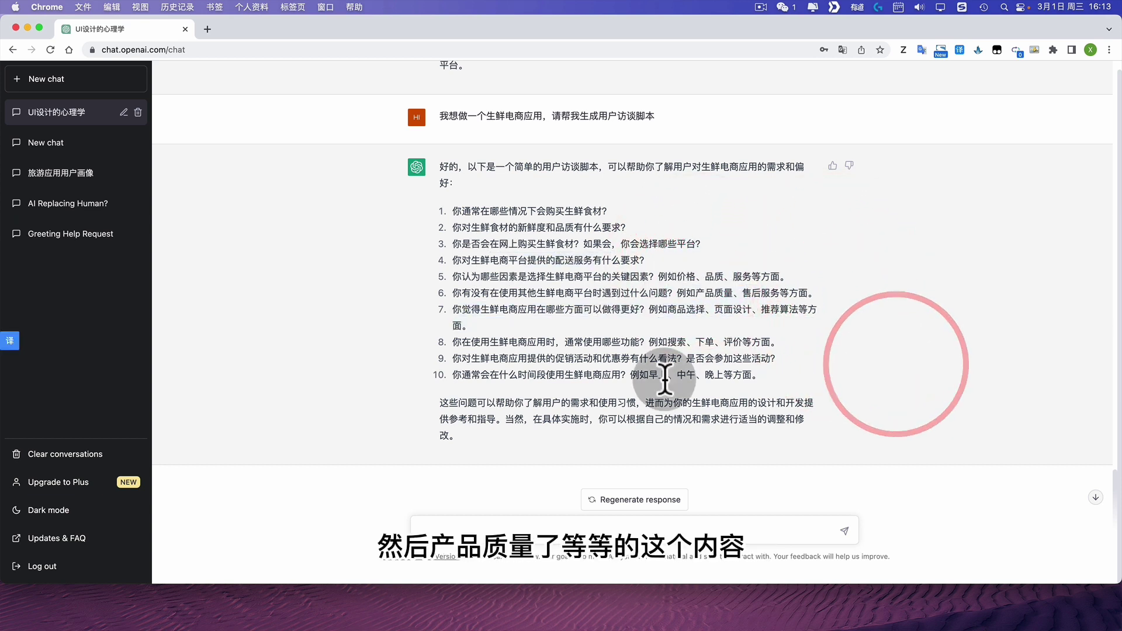
drag(453, 374, 614, 380)
click(928, 382)
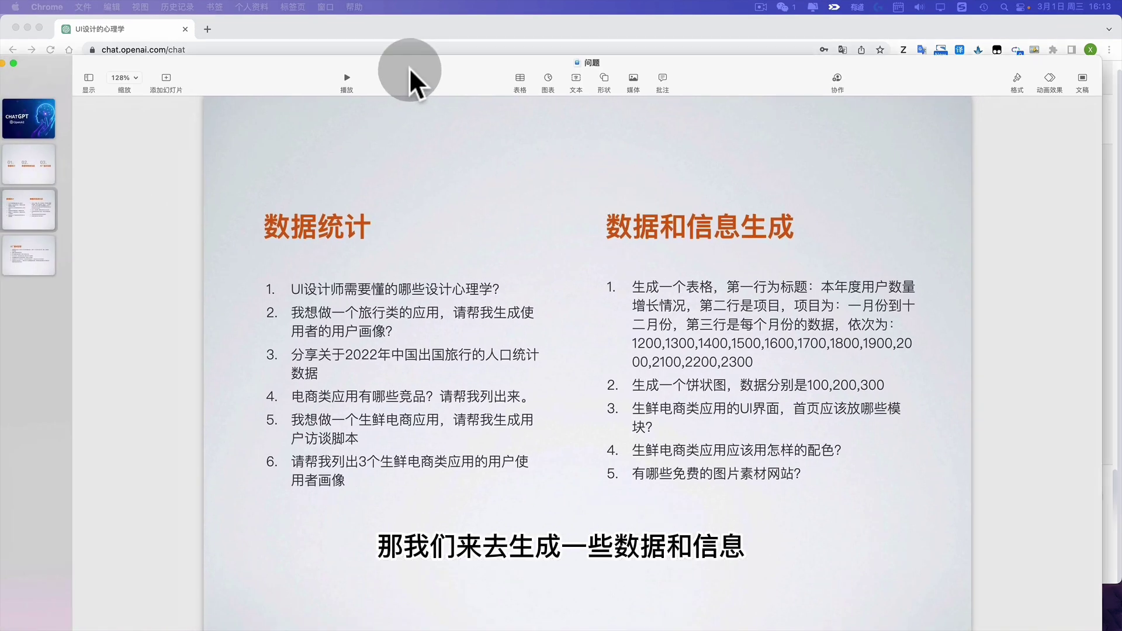
- Switch to the Keynote question slide and copy the first question under 数据和信息生成, which requests a monthly user growth table
click(430, 27)
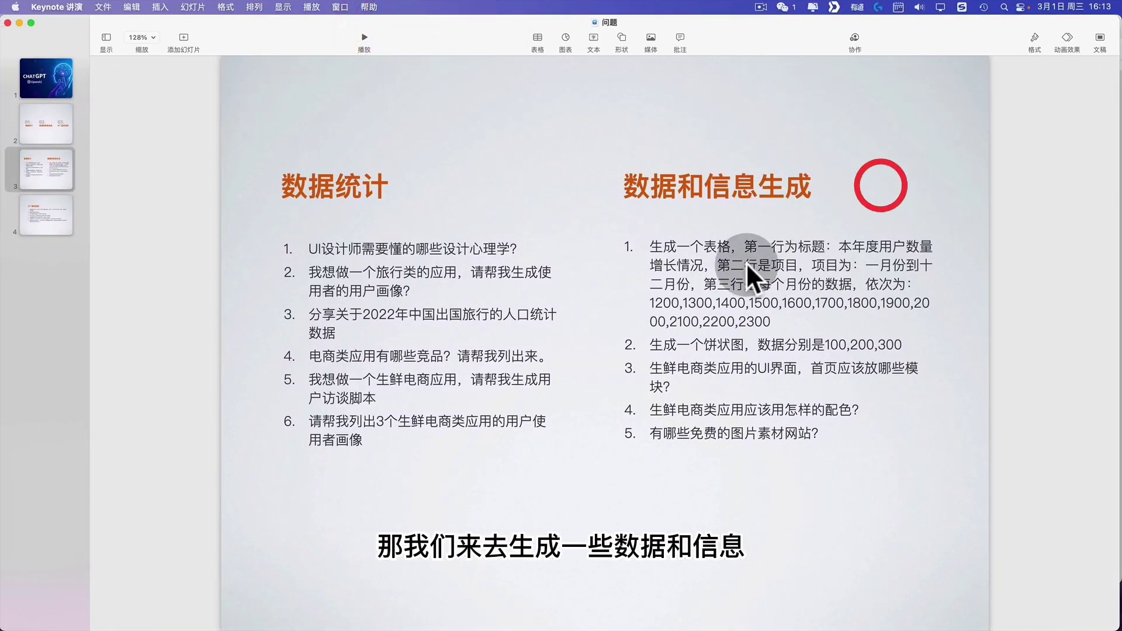
click(829, 504)
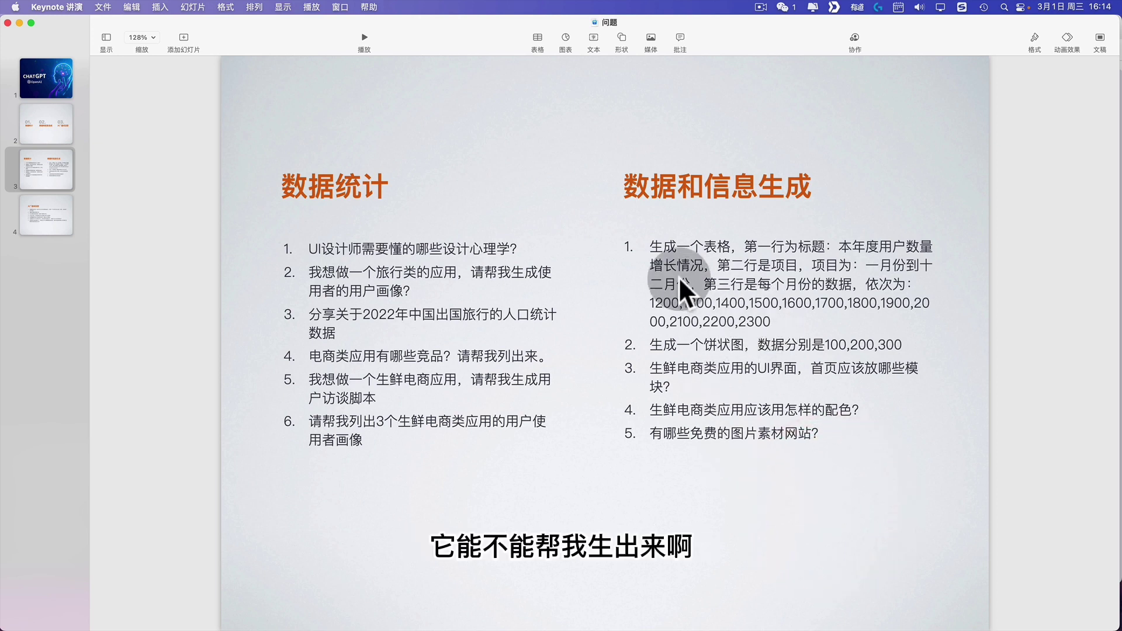
click(750, 273)
click(886, 288)
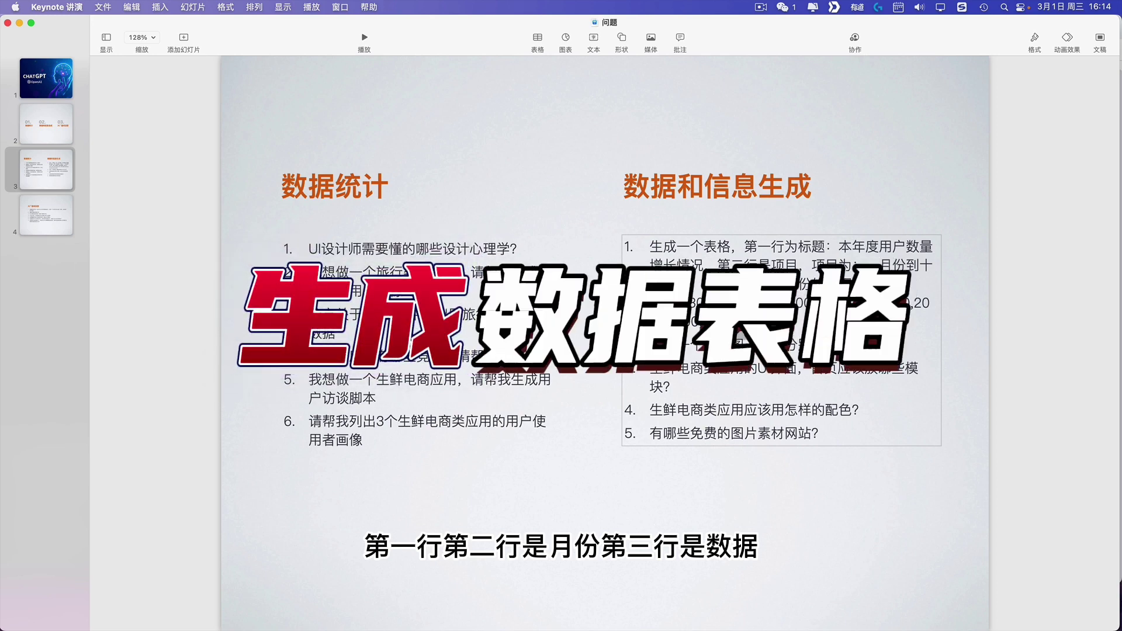
drag(773, 322, 642, 246)
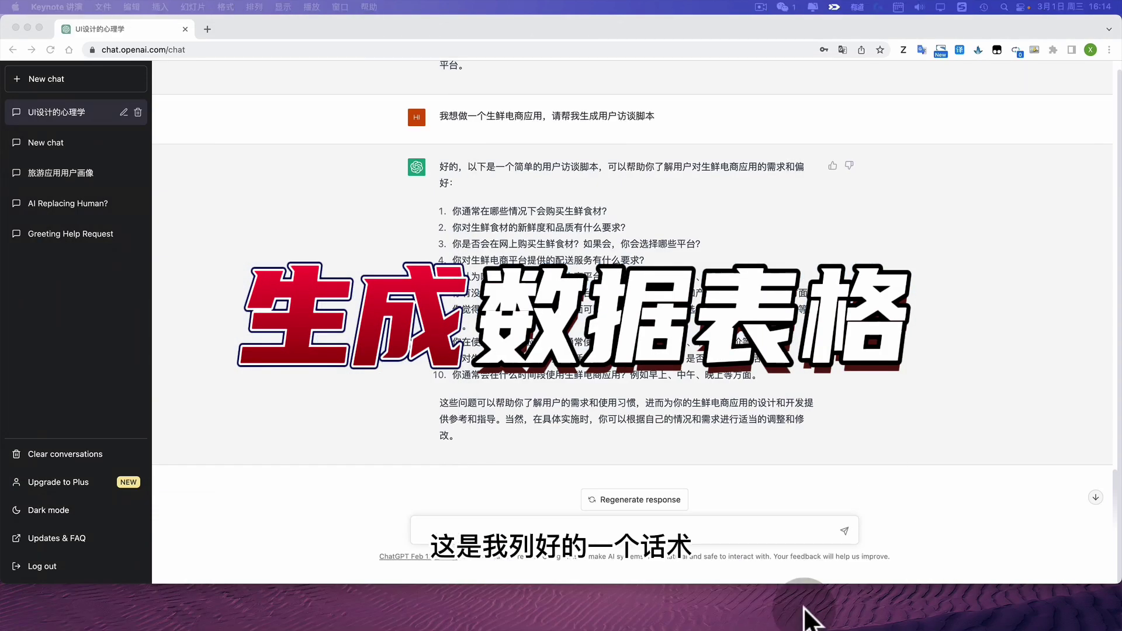
- Return to ChatGPT in Chrome, paste the prompt for a 本年度用户数量增长情况 table with monthly values from 1200 to 2300, and send it
click(450, 535)
click(446, 532)
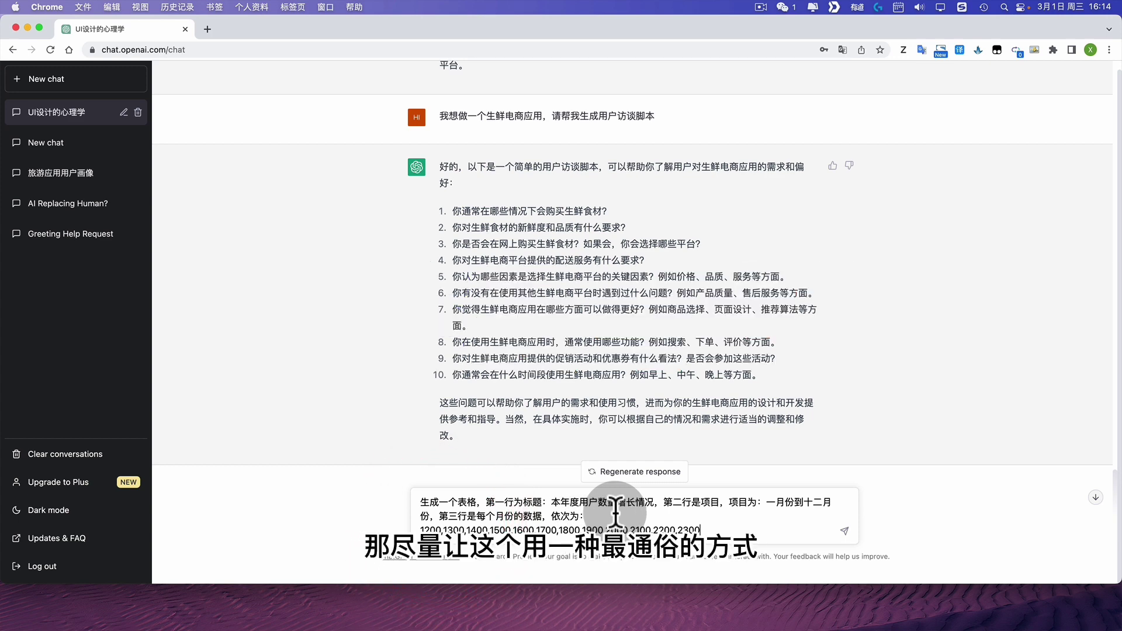
click(741, 526)
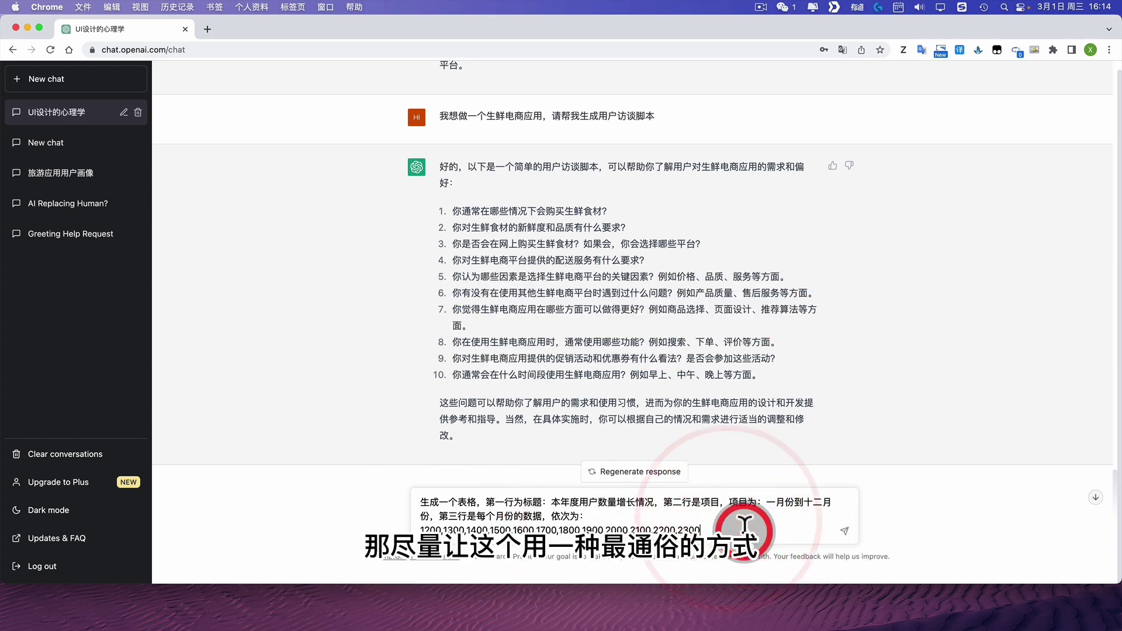
key(Return)
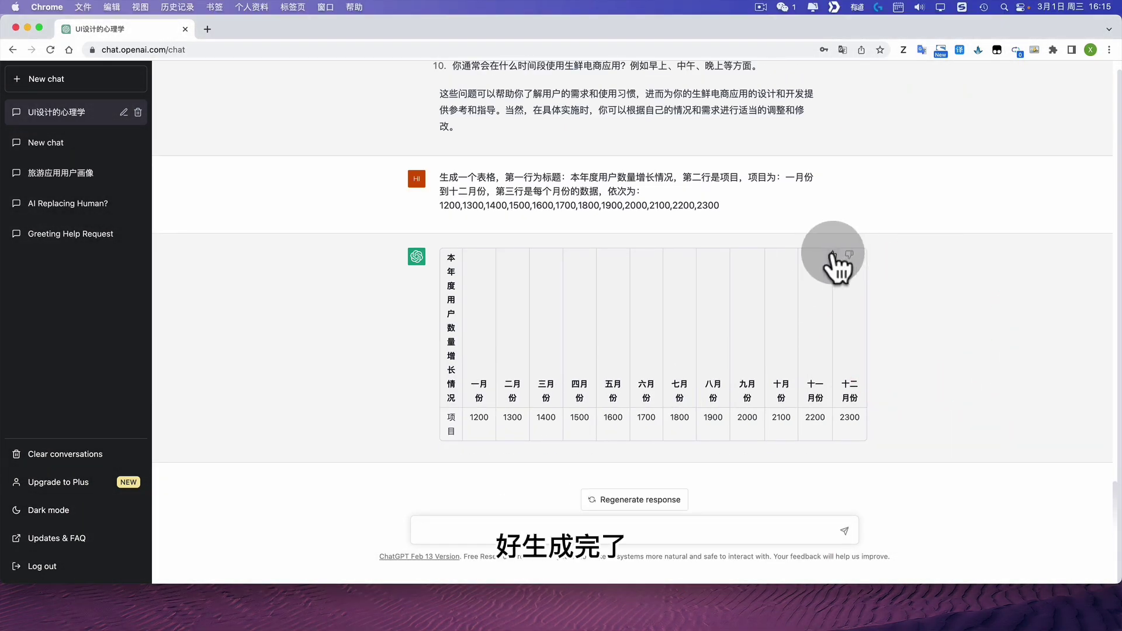
- Examine the generated user growth table, checking the placement of its title against the month columns and data row
triple_click(449, 301)
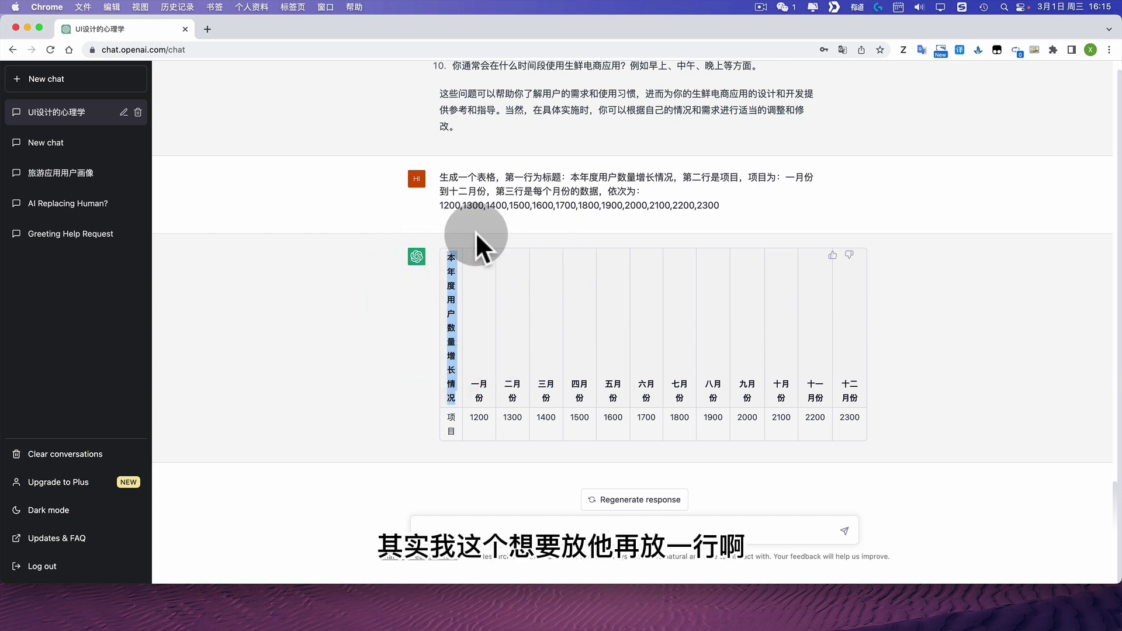
click(1050, 348)
triple_click(454, 287)
click(452, 305)
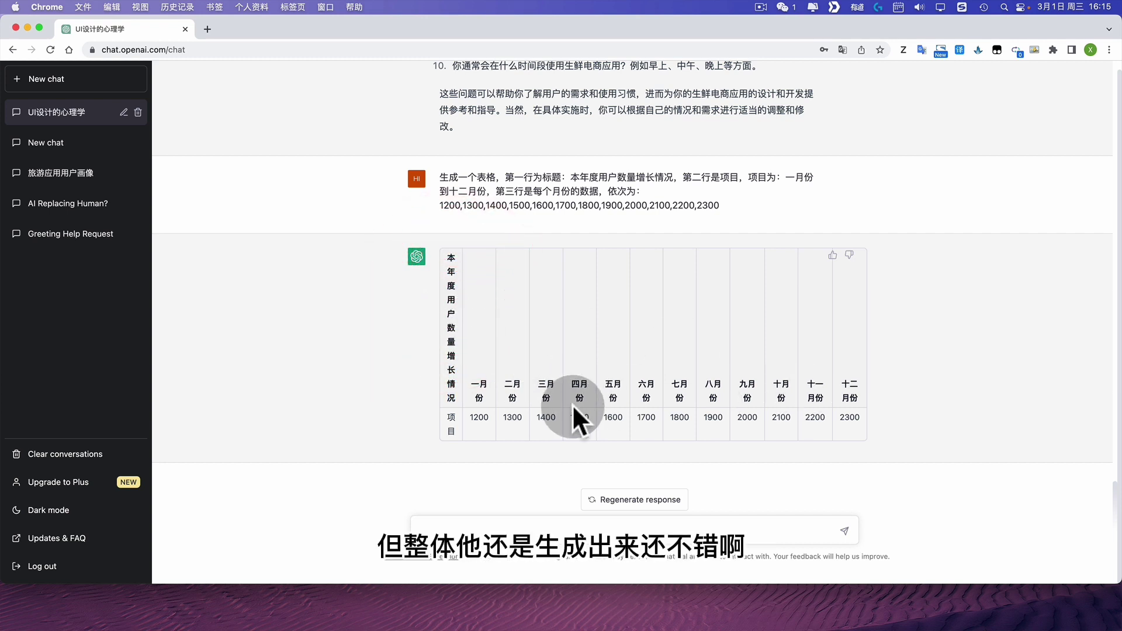
click(975, 386)
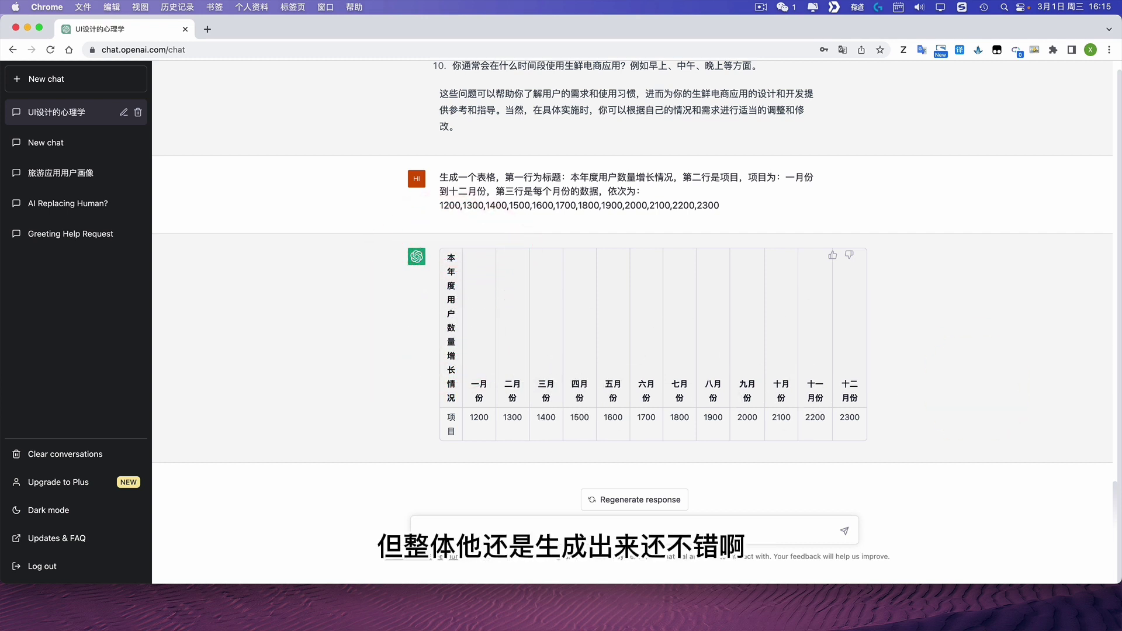
- Send the prompt "生成一个饼状图，数据分别是100,200,300" to request a pie chart
click(535, 520)
text(生成一个饼状图，数据分别是100,200,300)
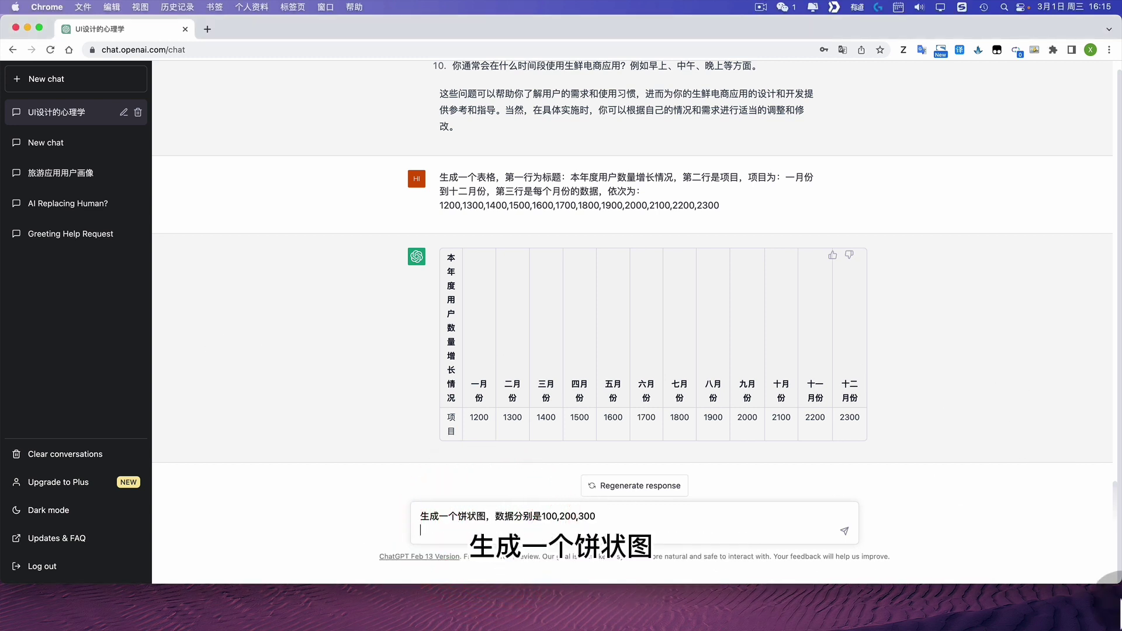
key(Return)
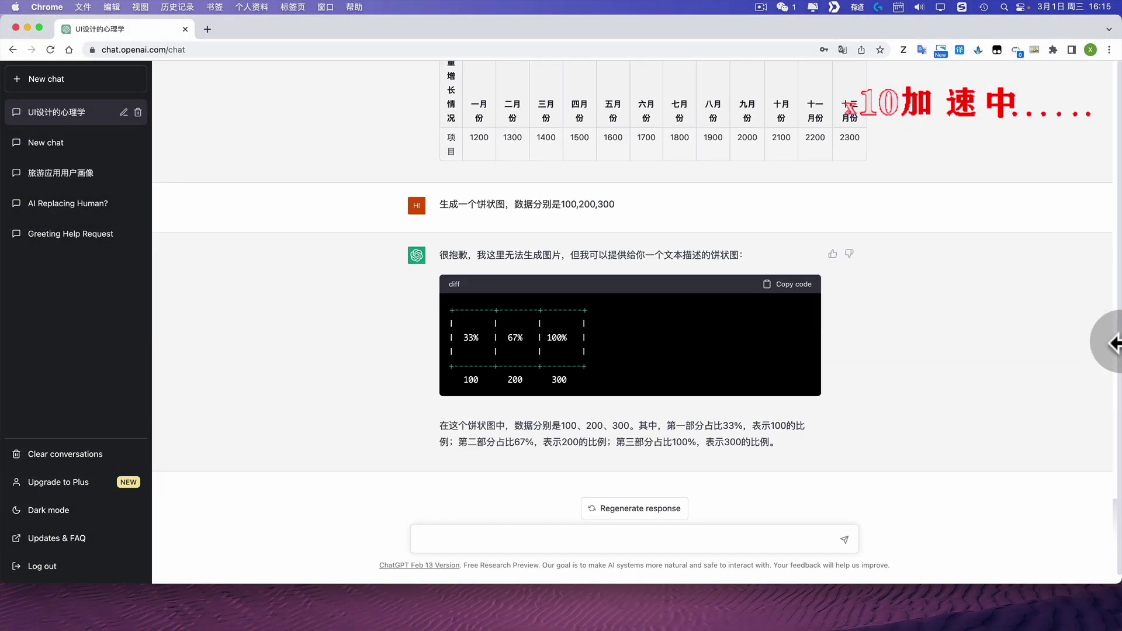
- Examine the reply to the pie chart request, including its text-based diagram and introductory explanation
click(911, 349)
triple_click(550, 351)
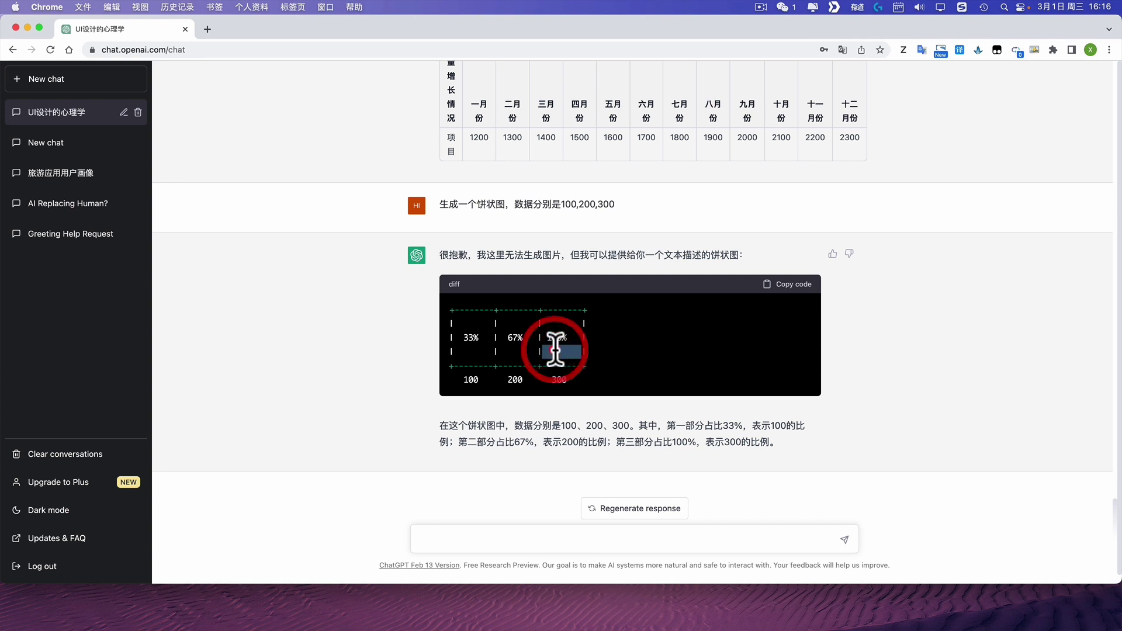
click(931, 359)
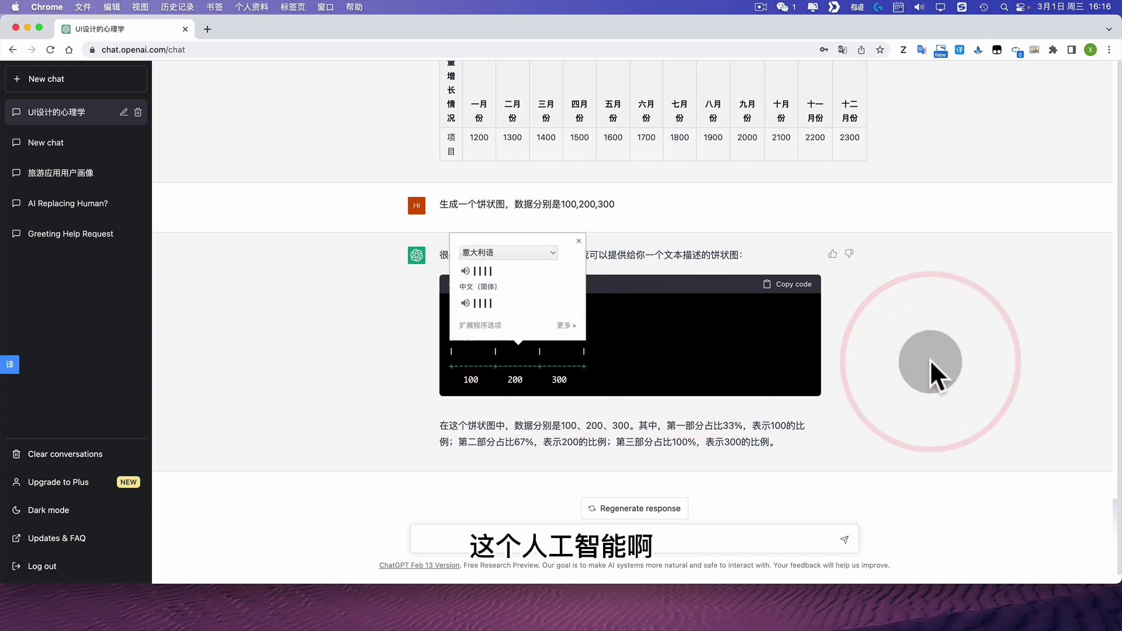
click(554, 369)
triple_click(745, 253)
click(1022, 304)
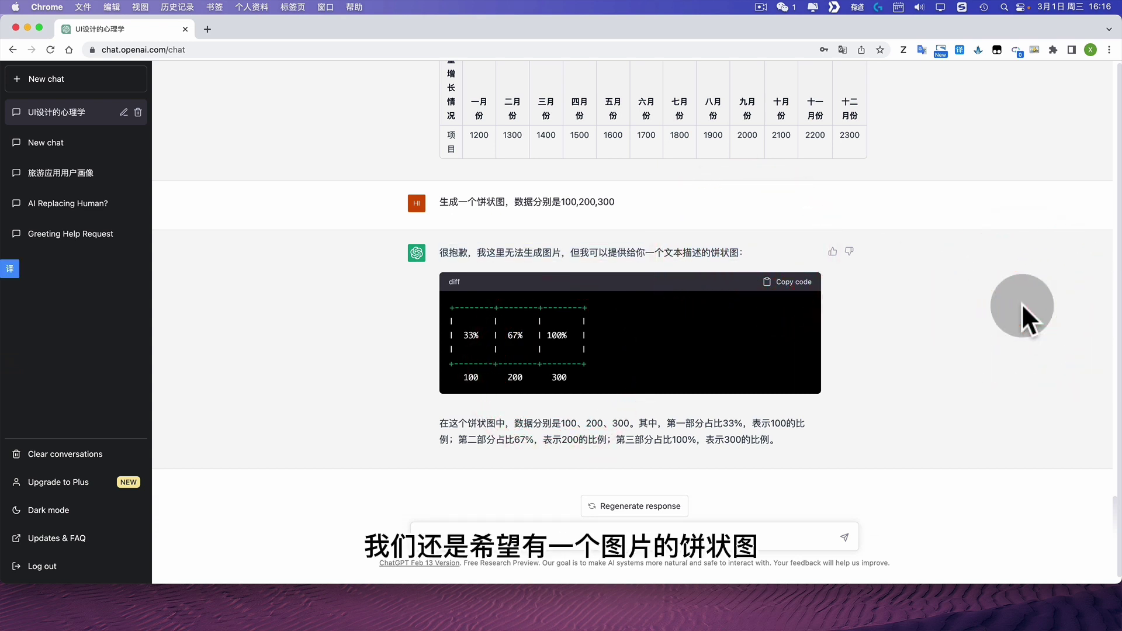
- Rate the pie chart reply with a thumbs-up and submit the additional feedback form without a comment
click(319, 337)
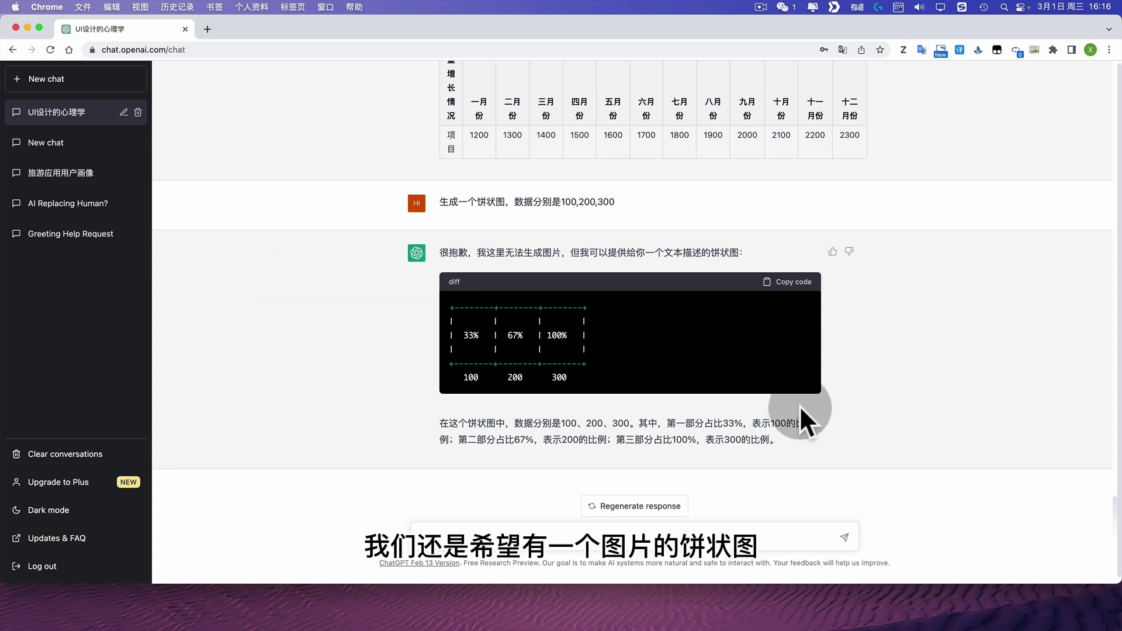
click(890, 418)
scroll(817, 420, down, 1)
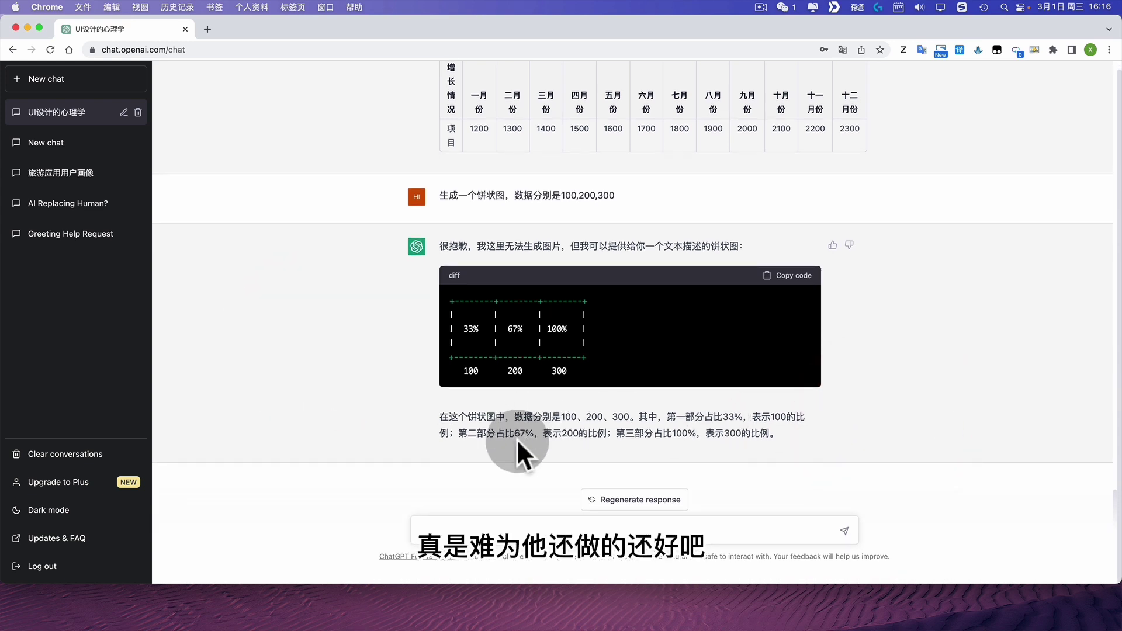
click(359, 352)
click(832, 246)
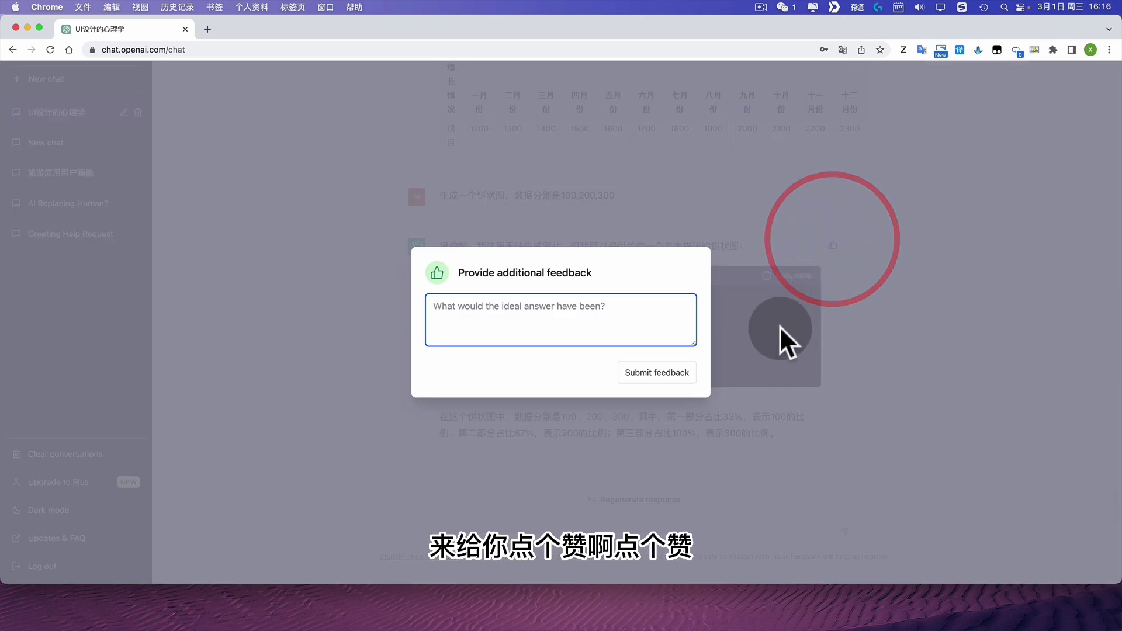
click(643, 374)
click(940, 358)
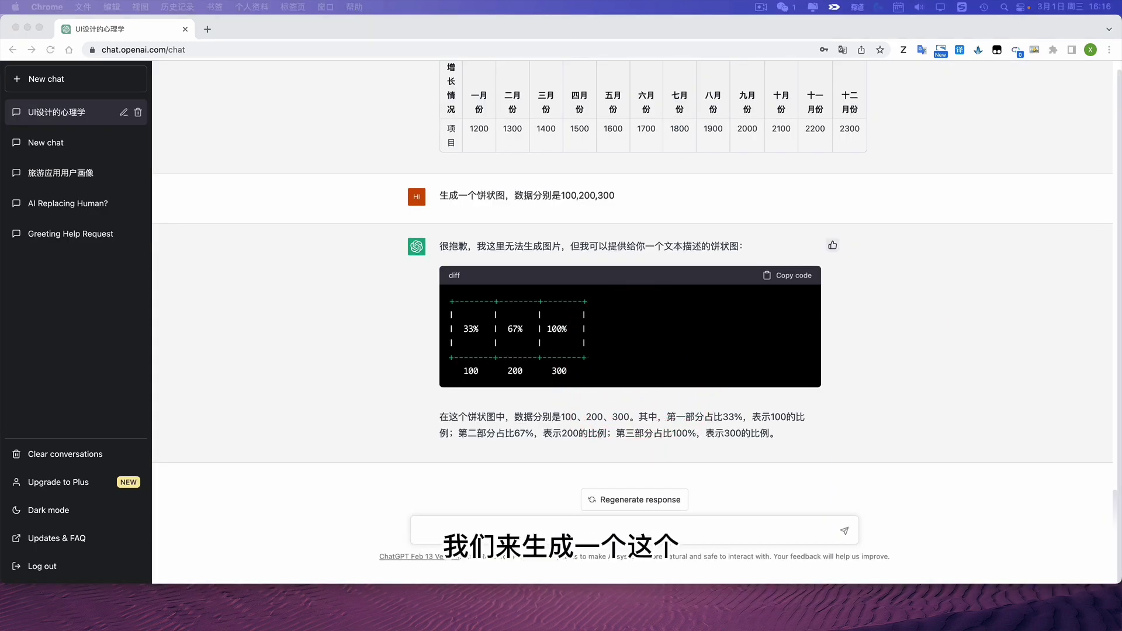
- Send the prompt "生鲜电商类应用的UI界面，首页应该放哪些模块？" to ask which modules belong on the home page
click(487, 522)
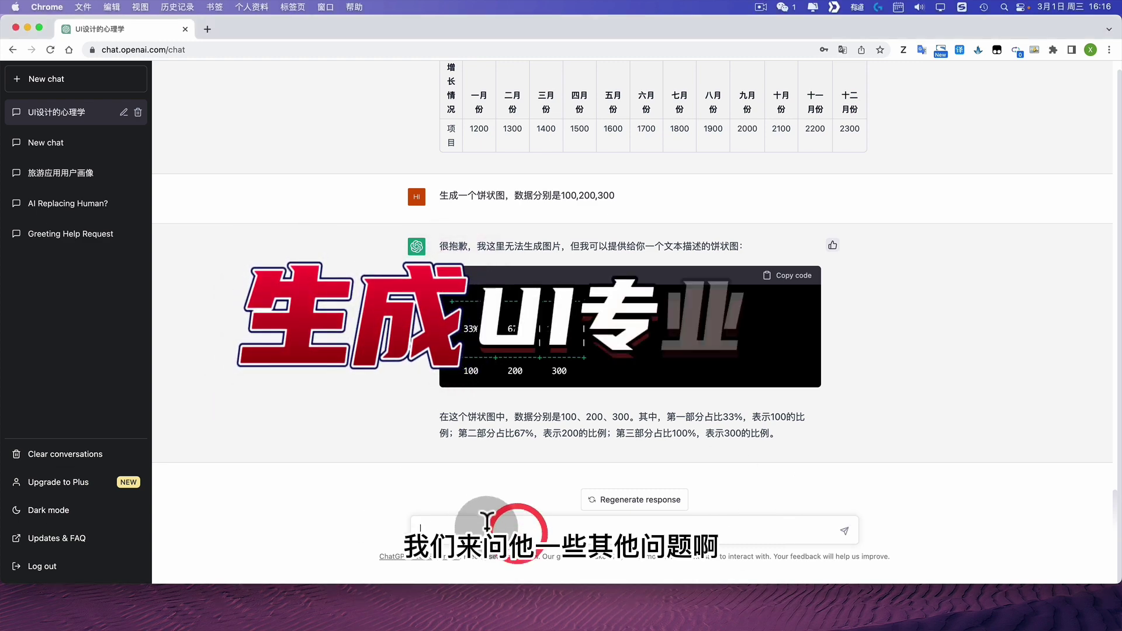
text(生鲜电商类应用的UI界面，首页应该放哪些模块？)
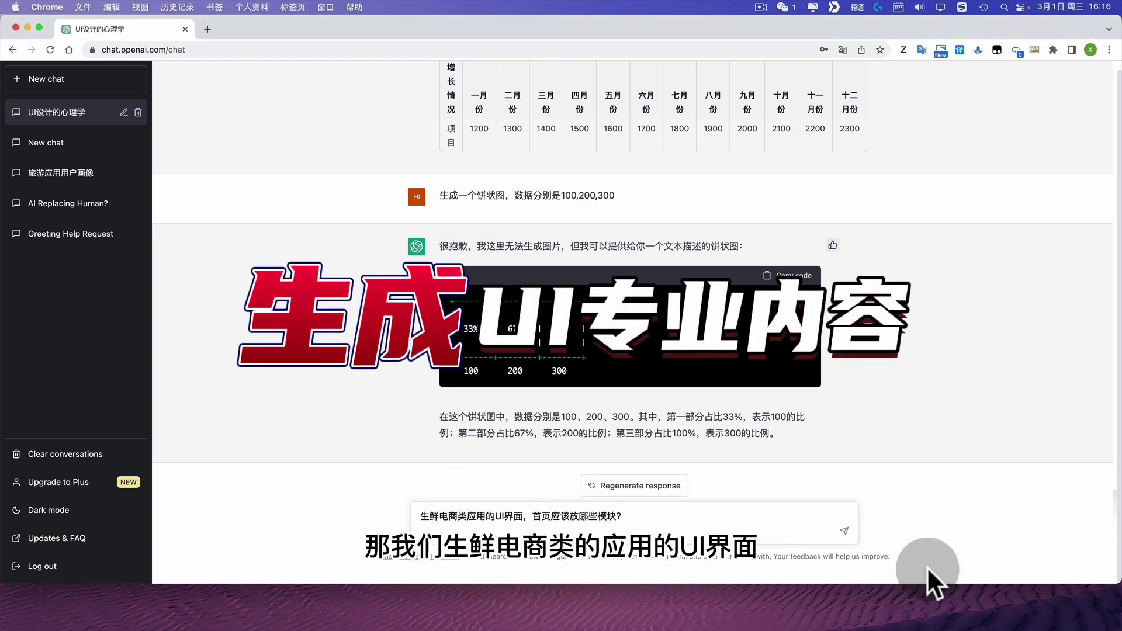
key(Return)
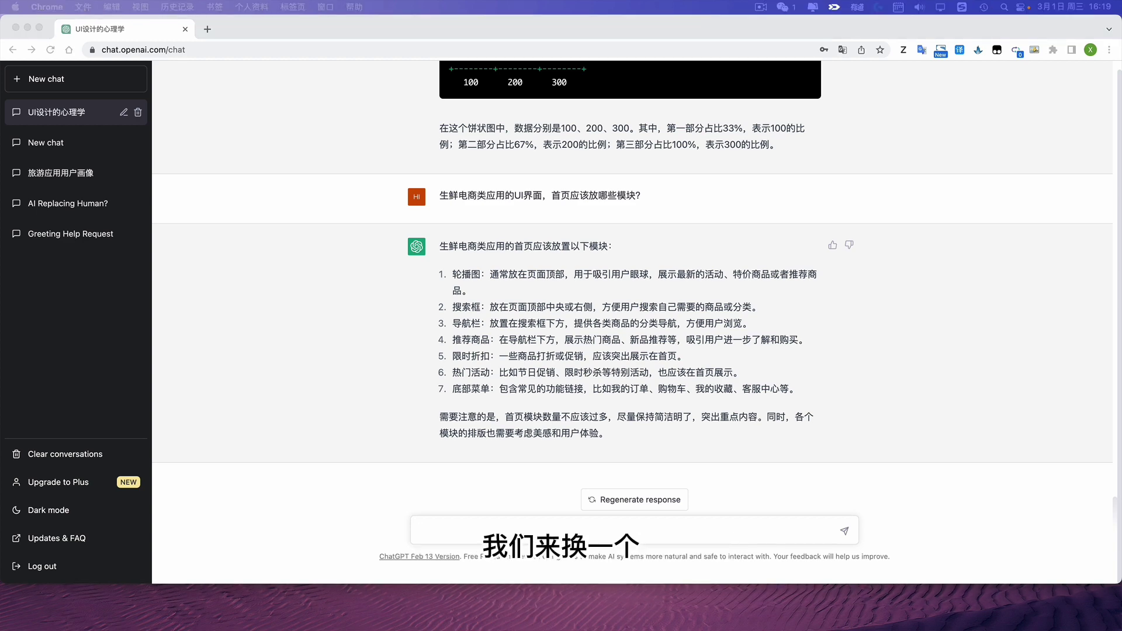
- Send the prompt "生鲜电商类应用应该用怎样的配色？" to request color scheme advice and review the reply
click(624, 526)
text(生鲜电商类应用应该用怎样的配色?)
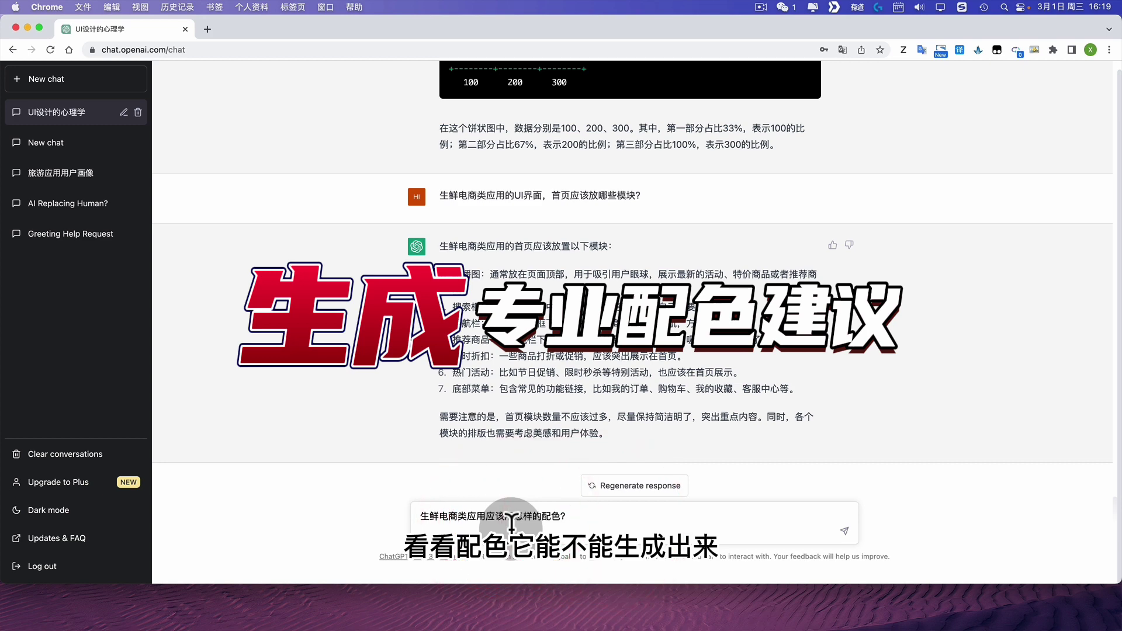
key(Return)
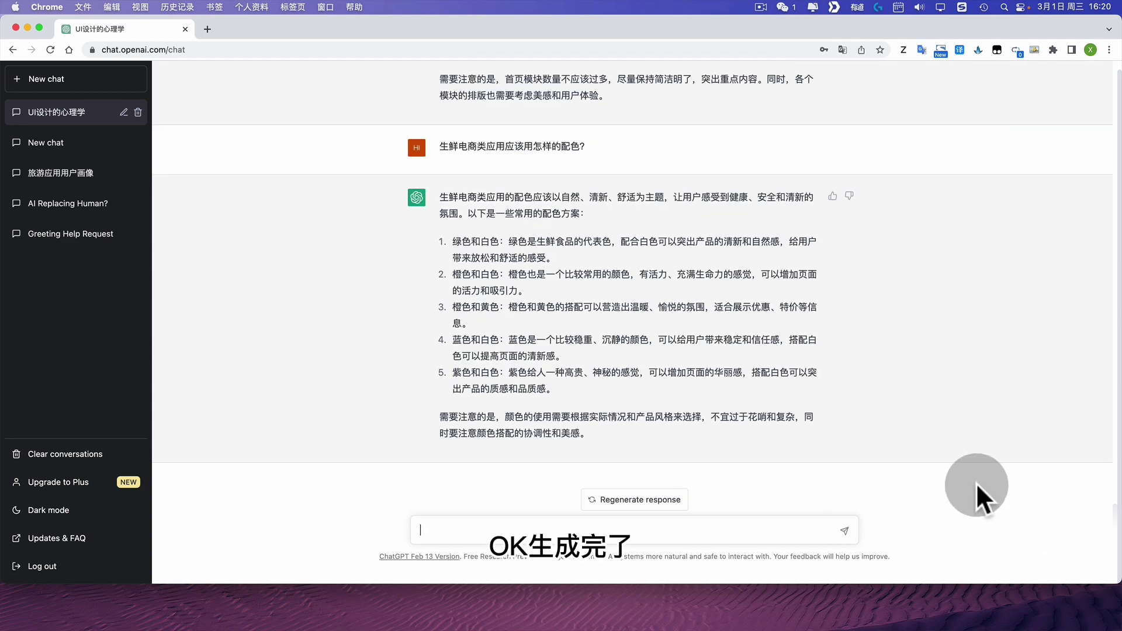
click(950, 328)
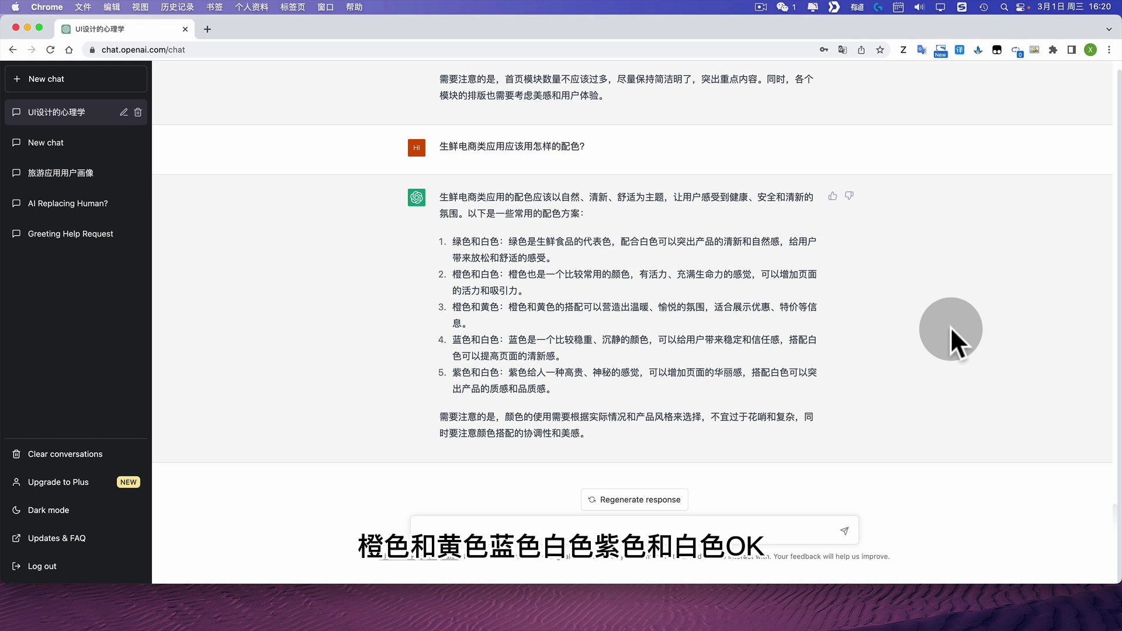
click(951, 327)
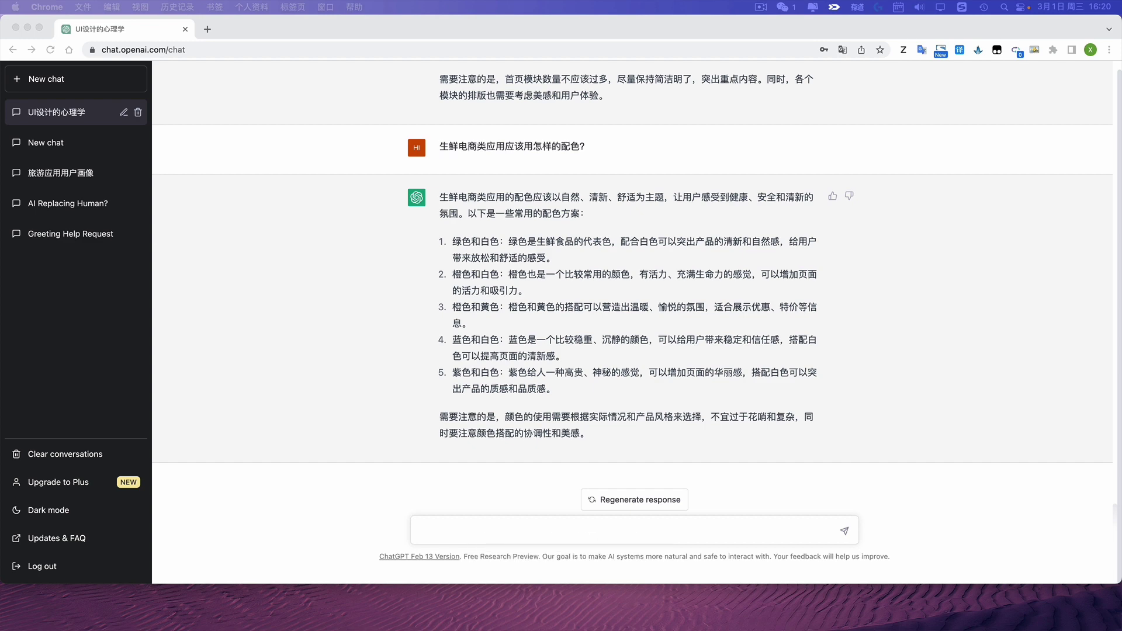
- Send the prompt "有哪些免费的图片素材网站？" to request a list of free image resource websites
click(462, 529)
text(有哪些免费的图片素材网站？)
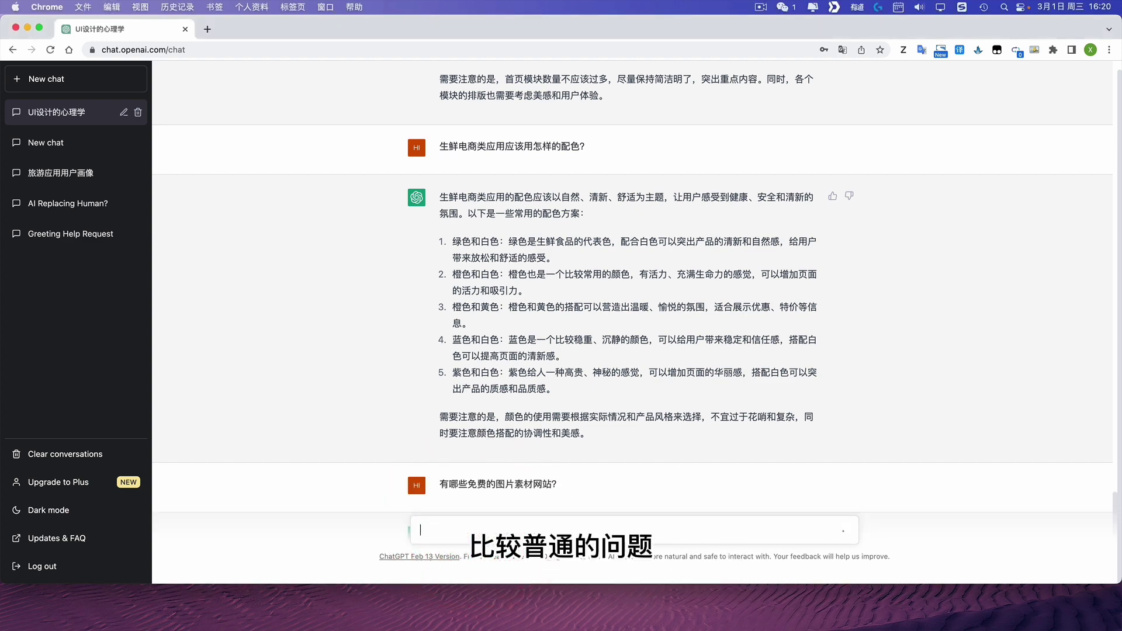
key(Return)
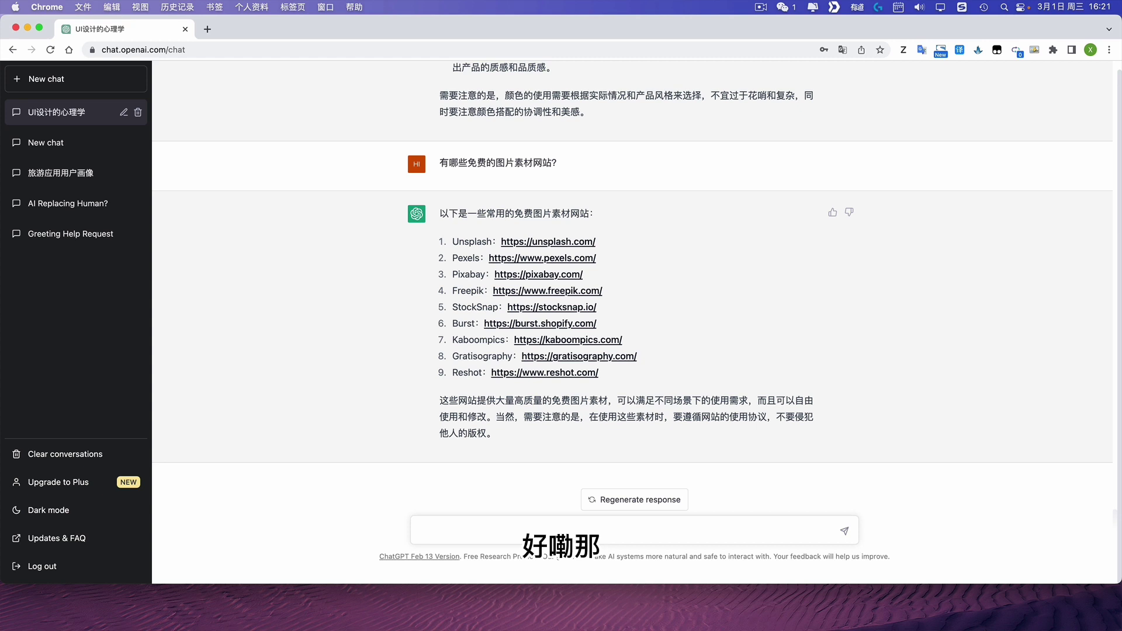
- Switch to the 问题 presentation in Keynote and enlarge its window to fill the screen
double_click(963, 338)
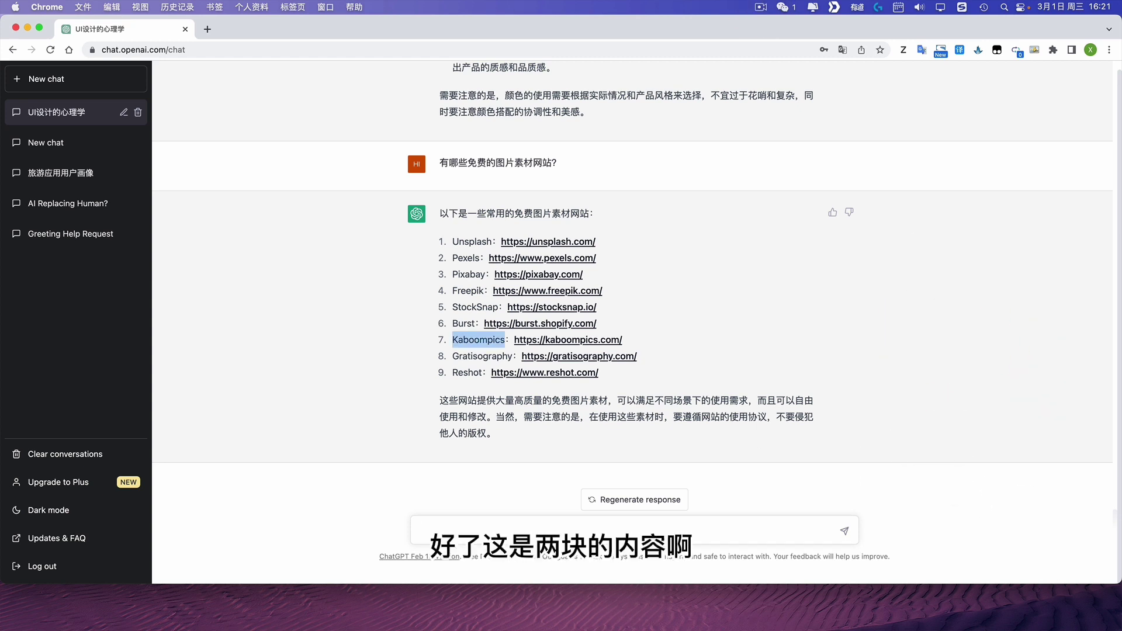
click(668, 23)
double_click(453, 20)
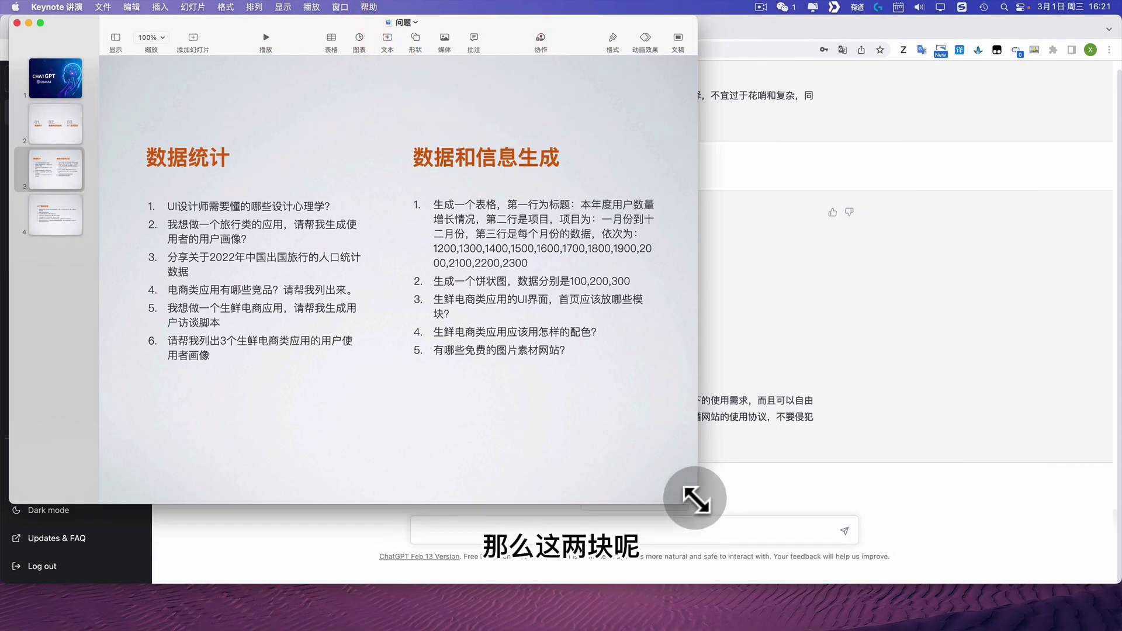
drag(697, 503, 1119, 629)
click(177, 261)
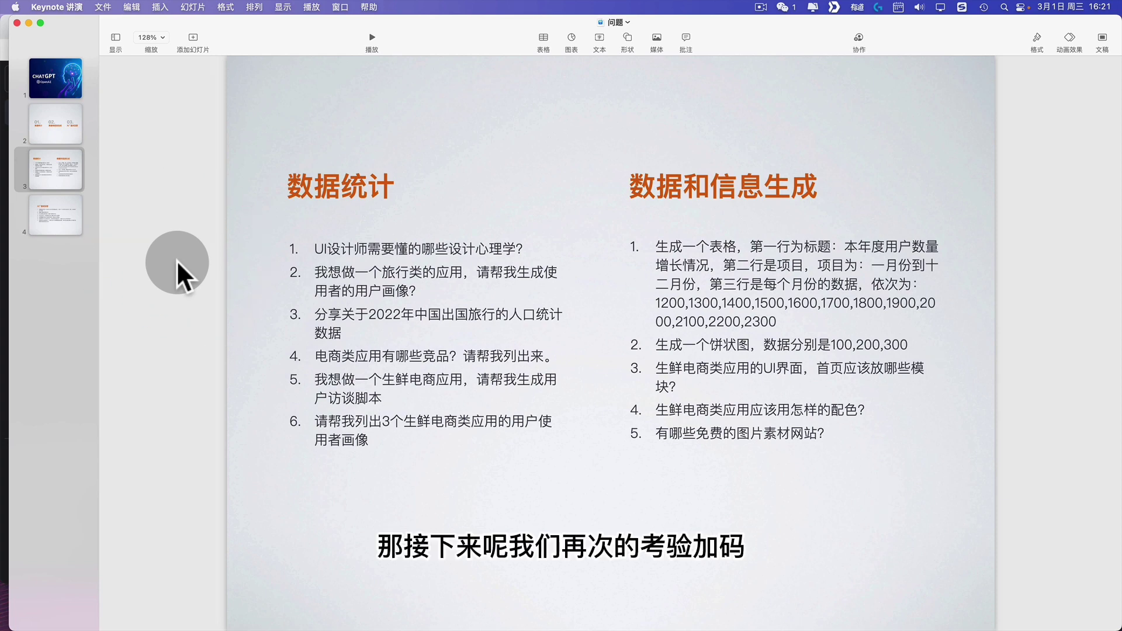
- Open the fourth slide, 大厂面试回答, and read through its prepared interview questions
click(40, 215)
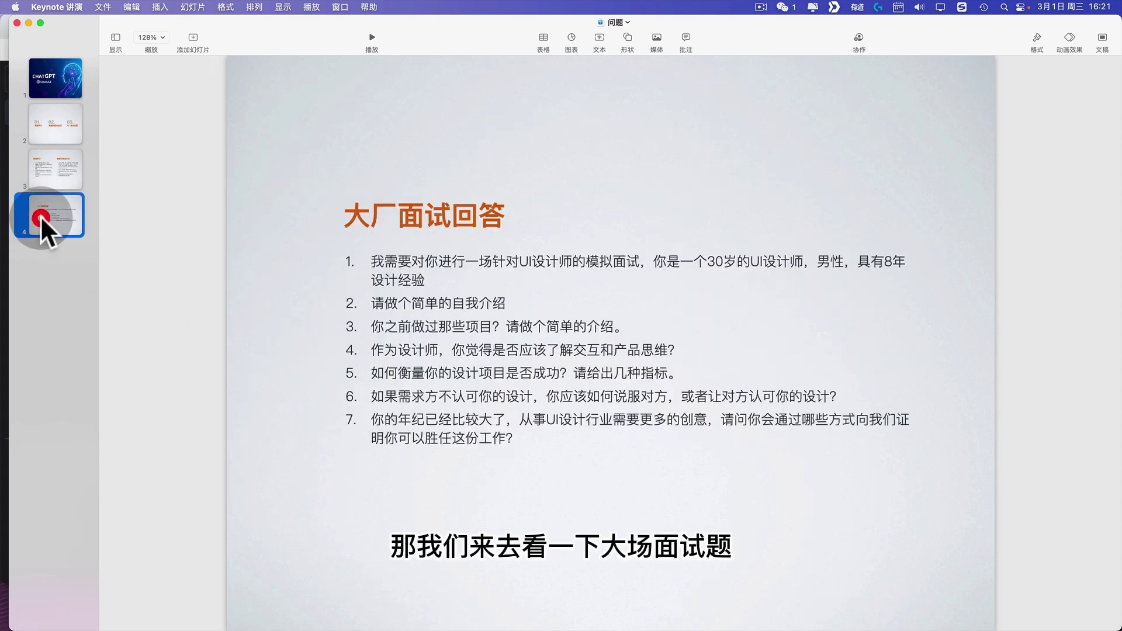
click(653, 118)
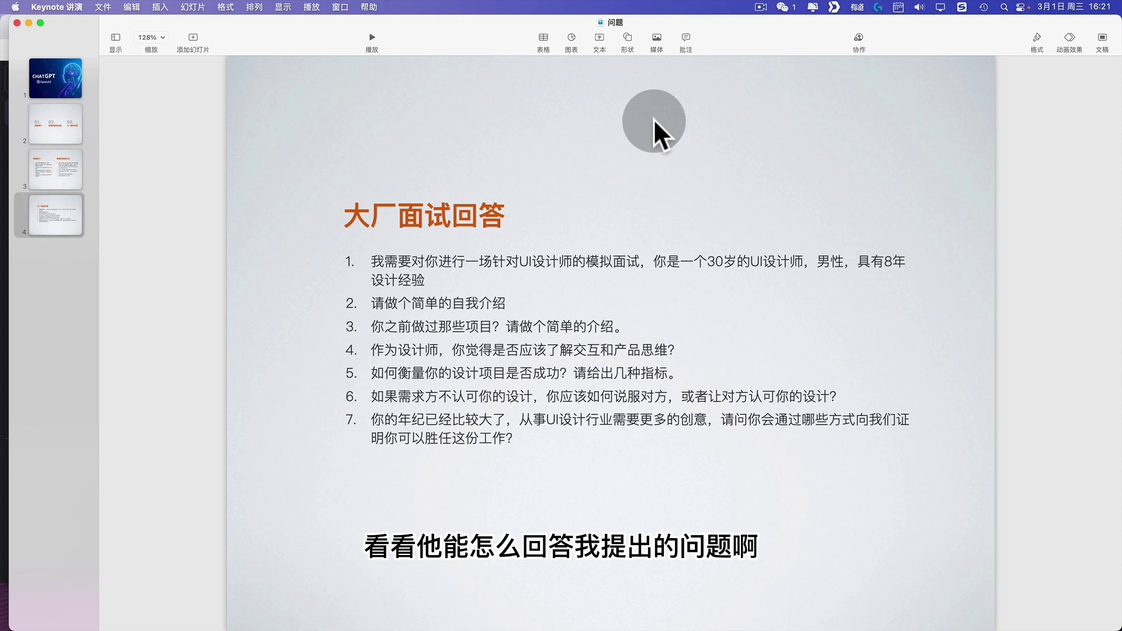
click(714, 145)
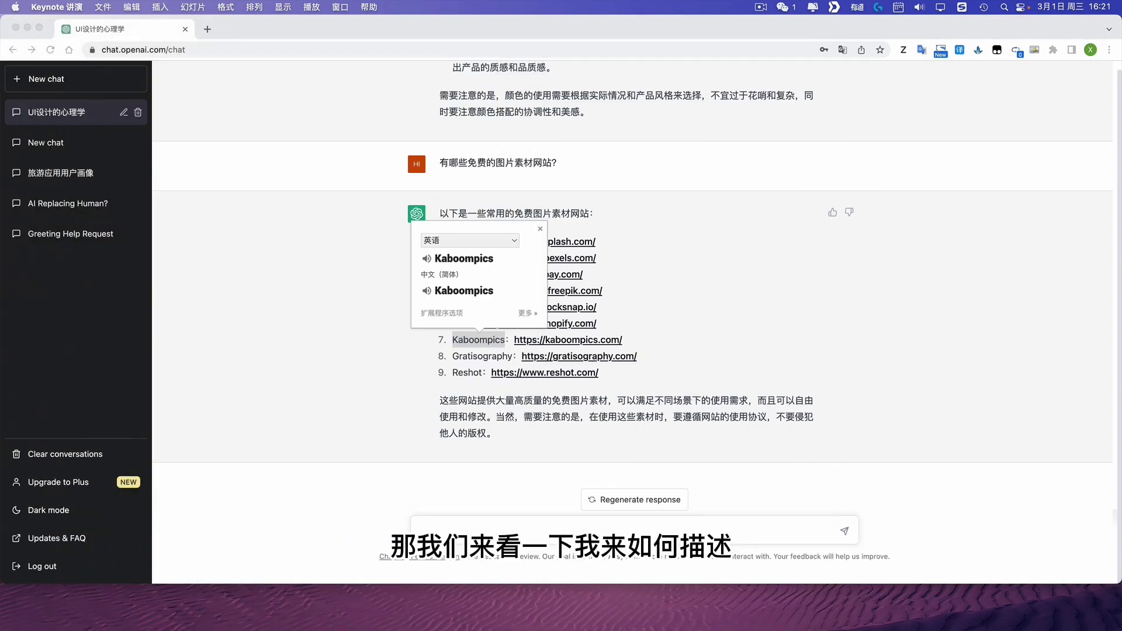
- Return to ChatGPT in Chrome, dismiss the translation popup over the reply, and start a new chat
click(901, 377)
click(274, 171)
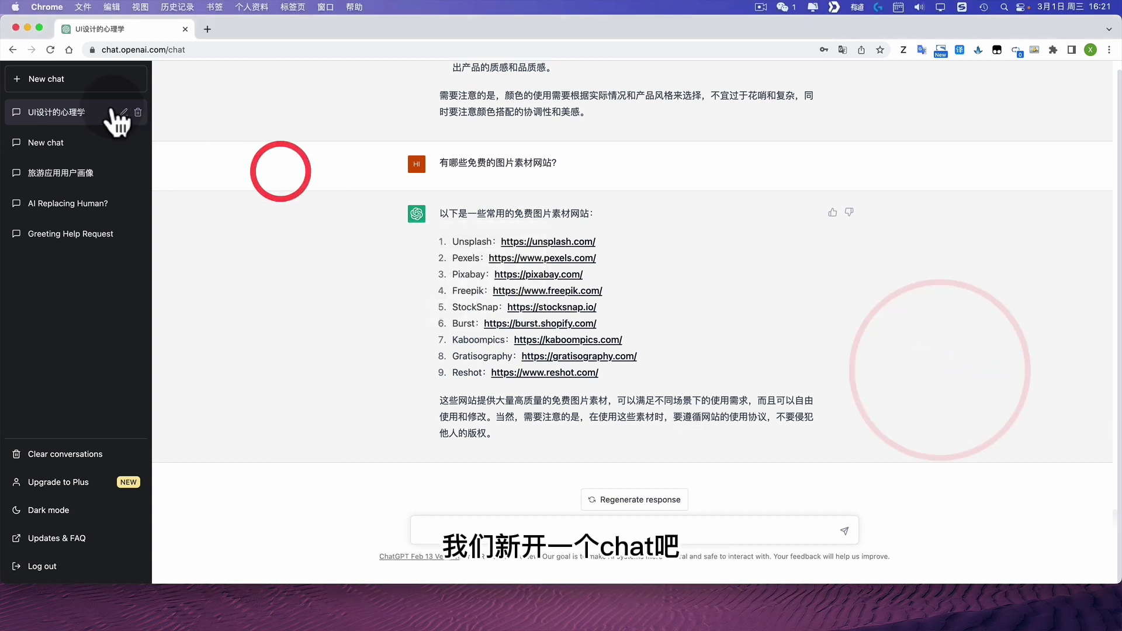
click(27, 81)
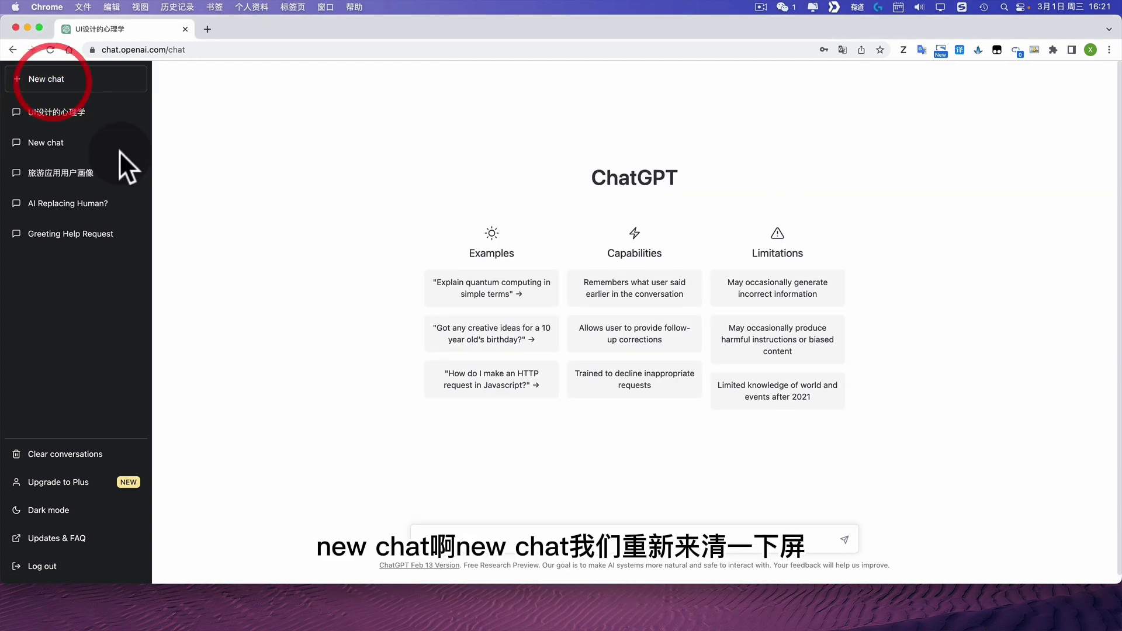
click(491, 538)
click(335, 196)
click(570, 539)
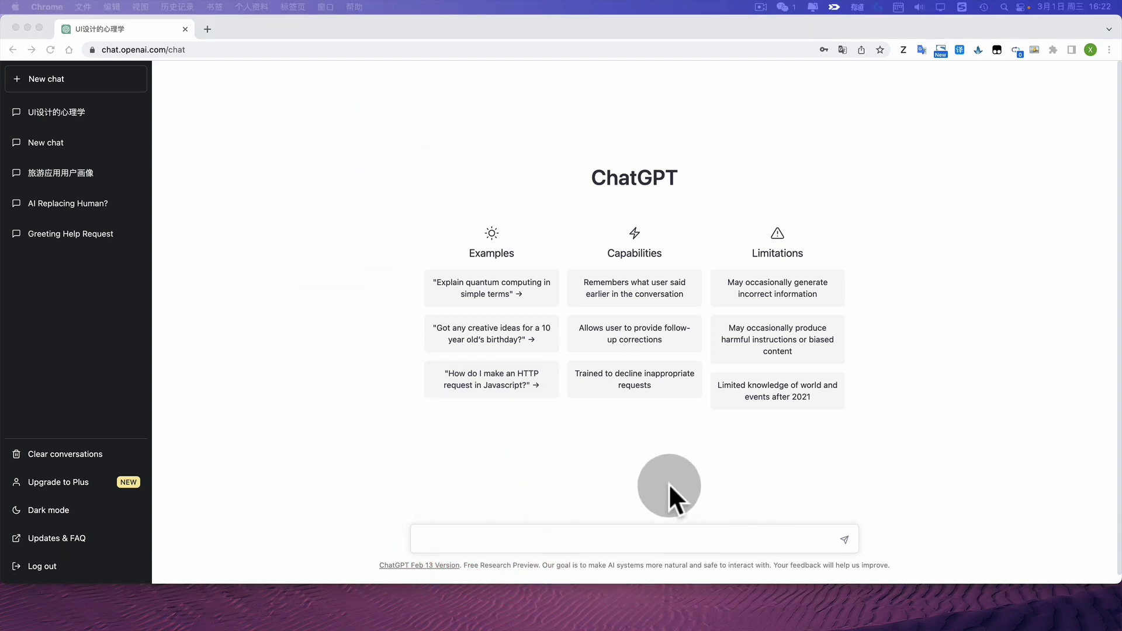
- Send the prompt "我需要对你进行一场针对UI设计师的模拟面试，你是一个30岁的UI设计师，男性，具有8年设计经验"
click(567, 509)
text(我需要对你进行一场针对UI设计师的模拟面试，你是一个30岁的UI设计师，男性，具有8年设计经验)
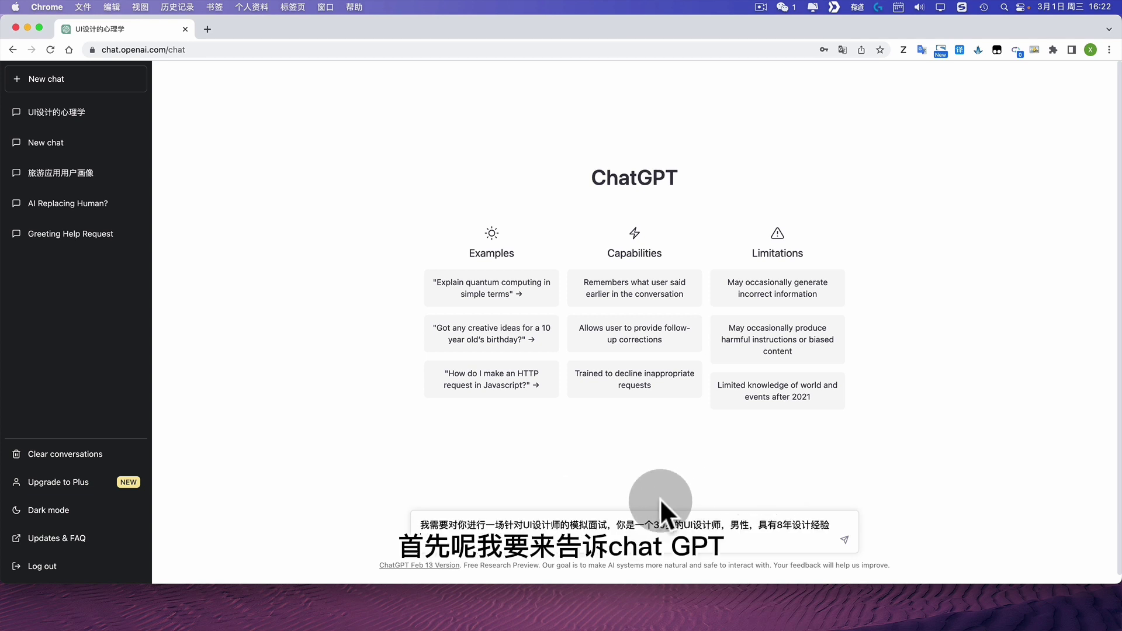
key(BackSpace)
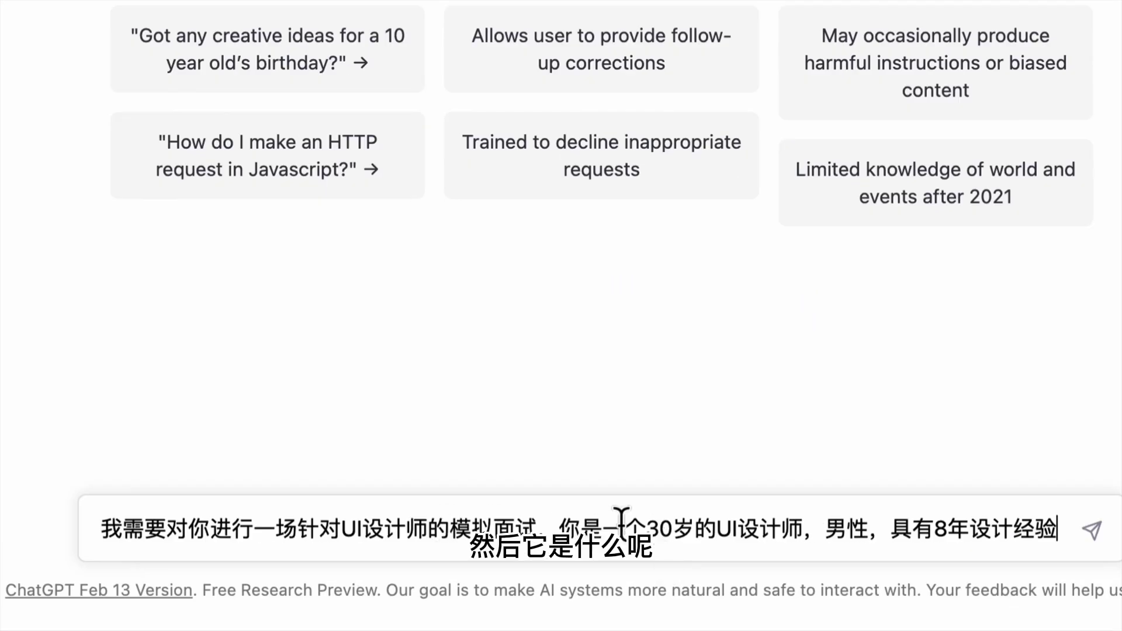
drag(516, 529, 1090, 551)
click(889, 526)
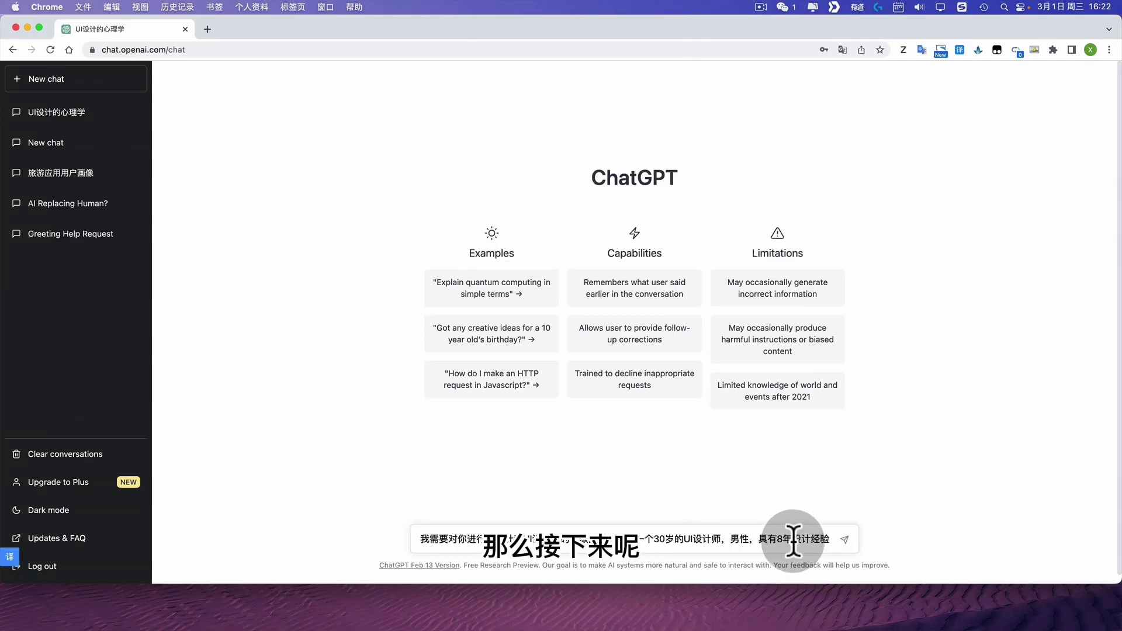
click(793, 540)
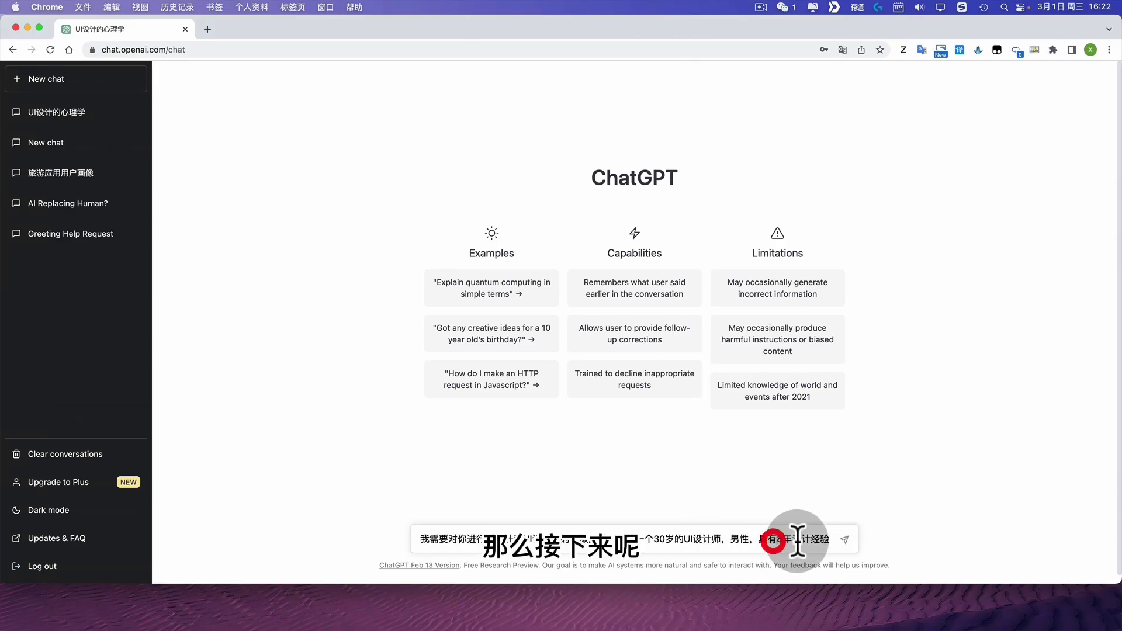
click(846, 539)
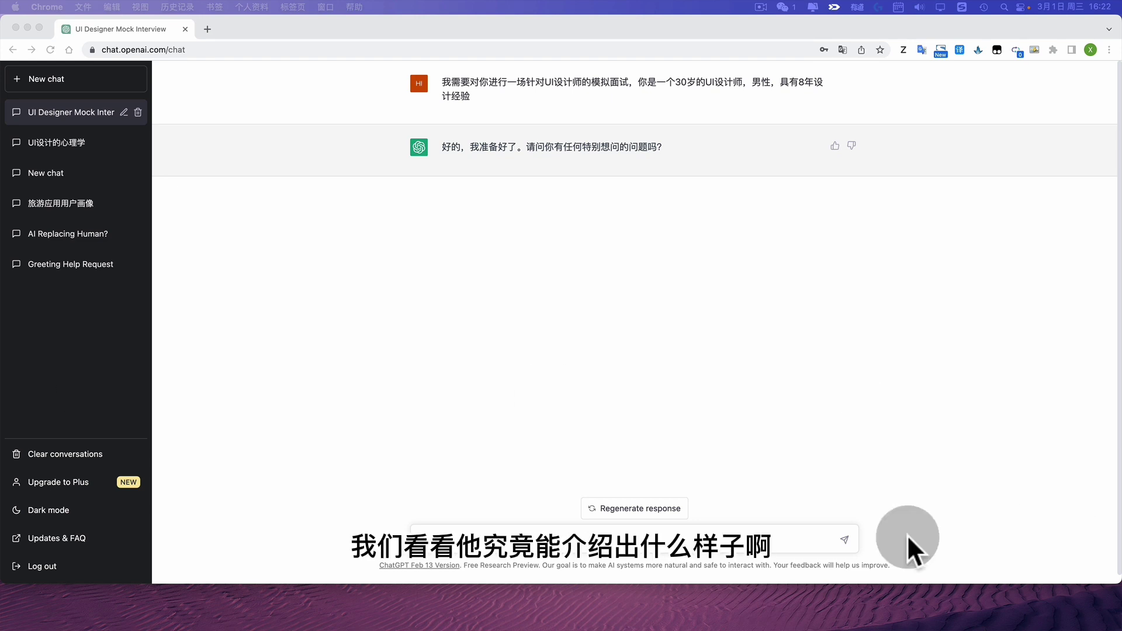
- Send the interview question "请做个简单的自我介绍" to request a short self-introduction
click(471, 539)
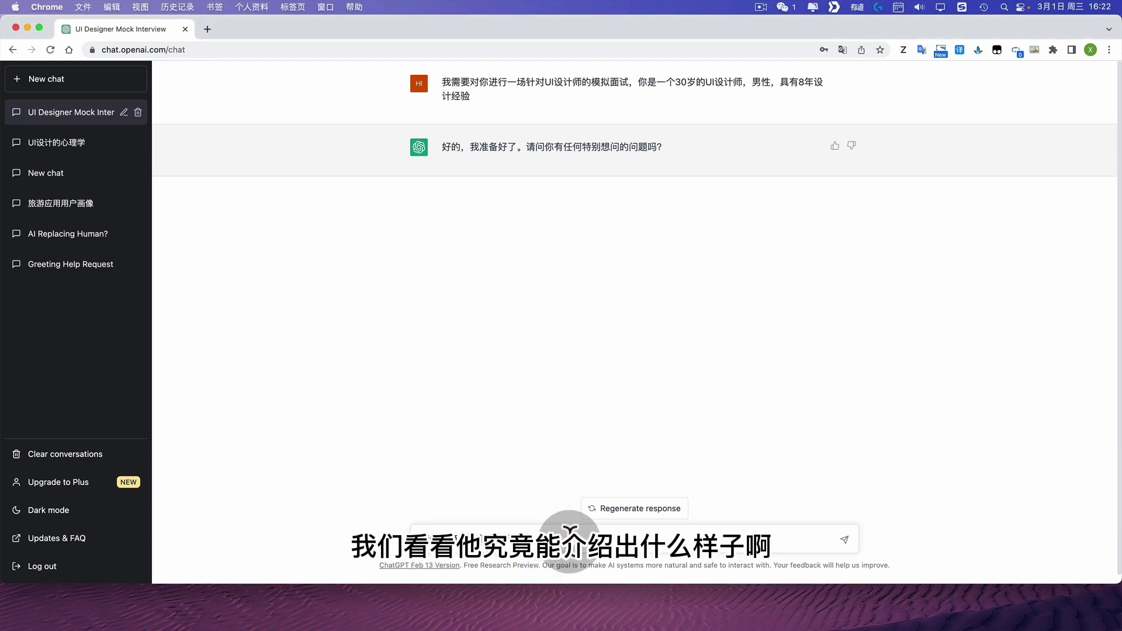
text(请做个简单的自我介绍)
key(Return)
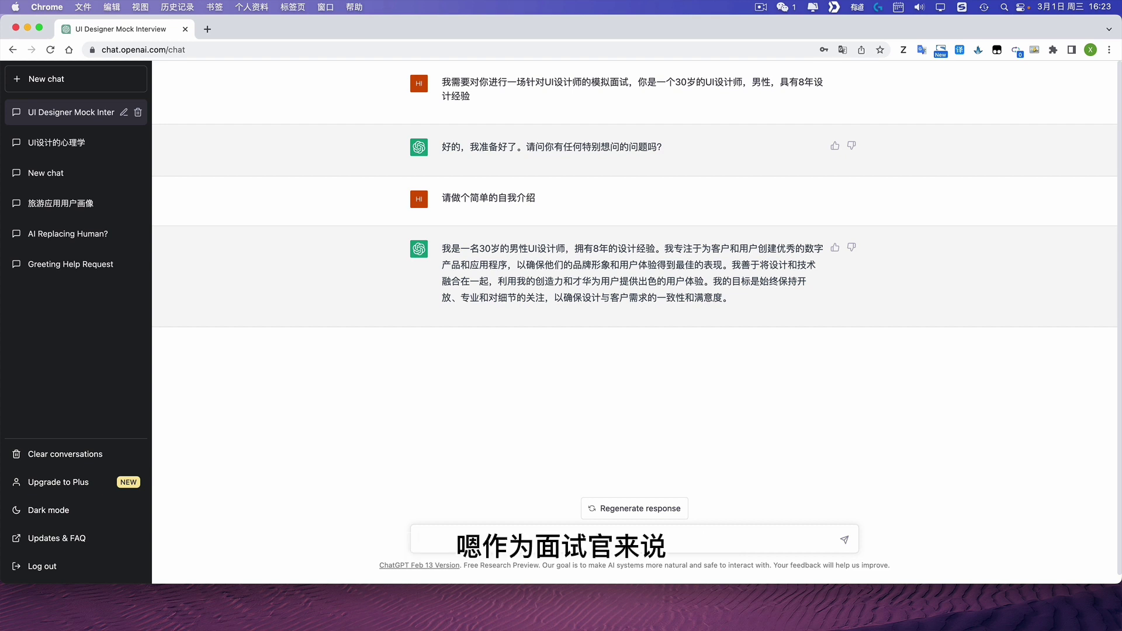
- Send the interview question "你之前做过那些项目？请做个简单的介绍。" about previous projects
click(251, 146)
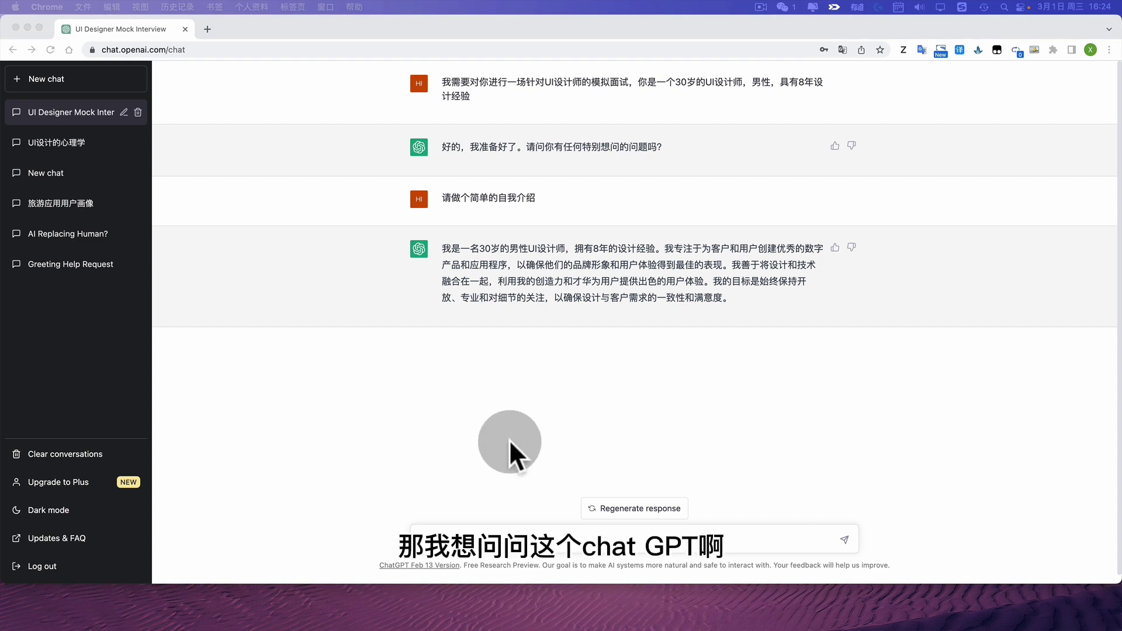
click(466, 528)
text(你)
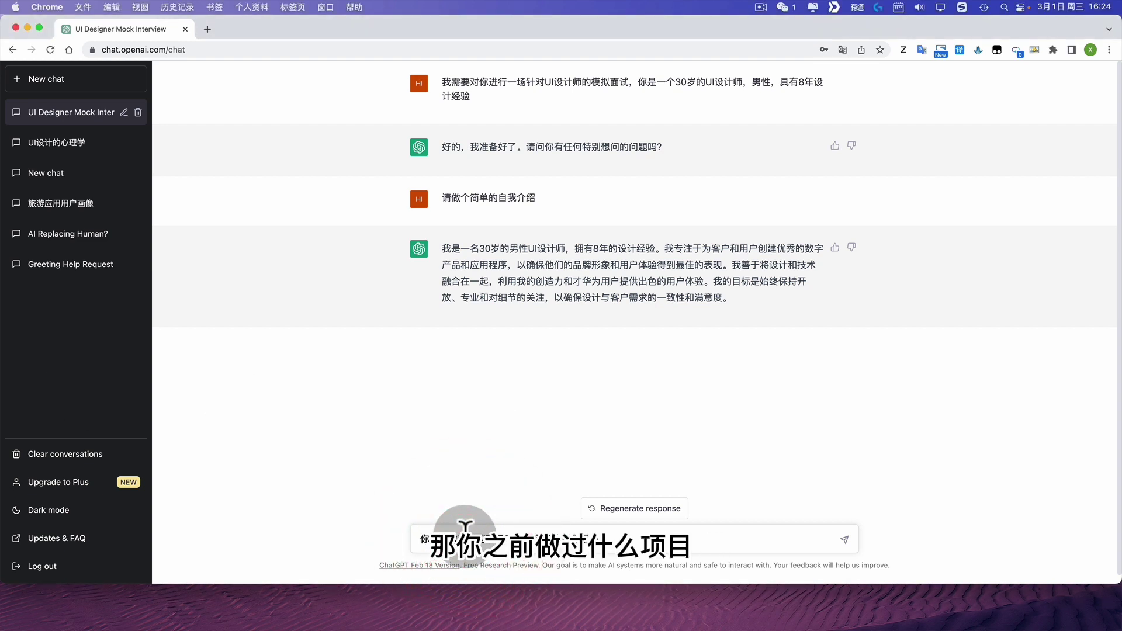
key(Return)
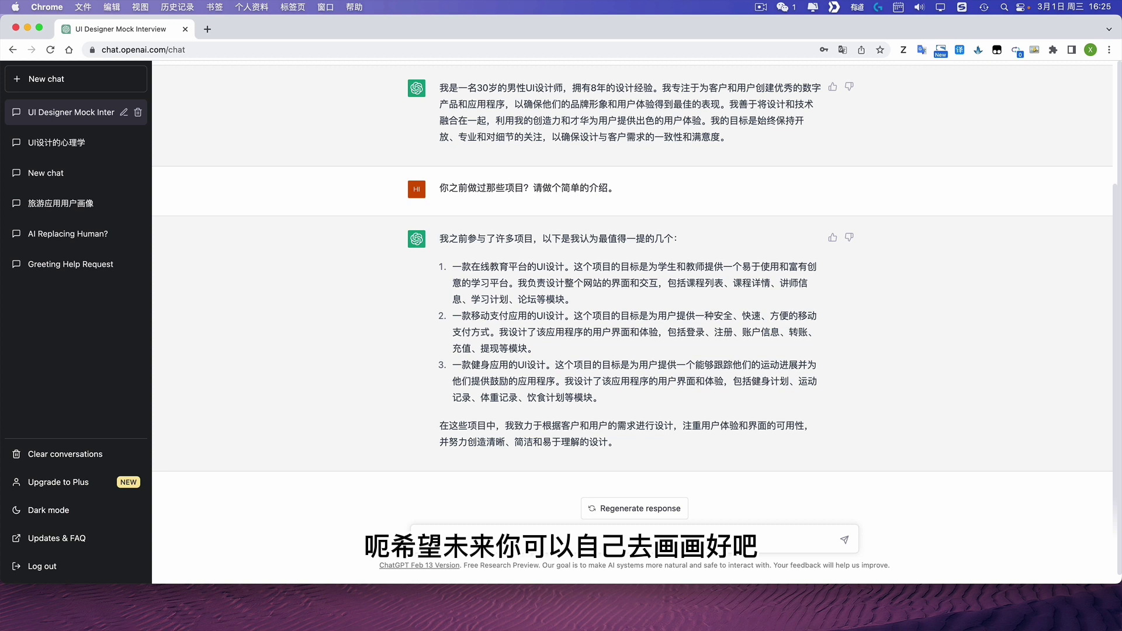
- Enter the interview question on interaction and product thinking, change its verb to 理解, and send "作为设计师，你觉得是否应该理解交互和产品思维？"
mouse_move(456, 628)
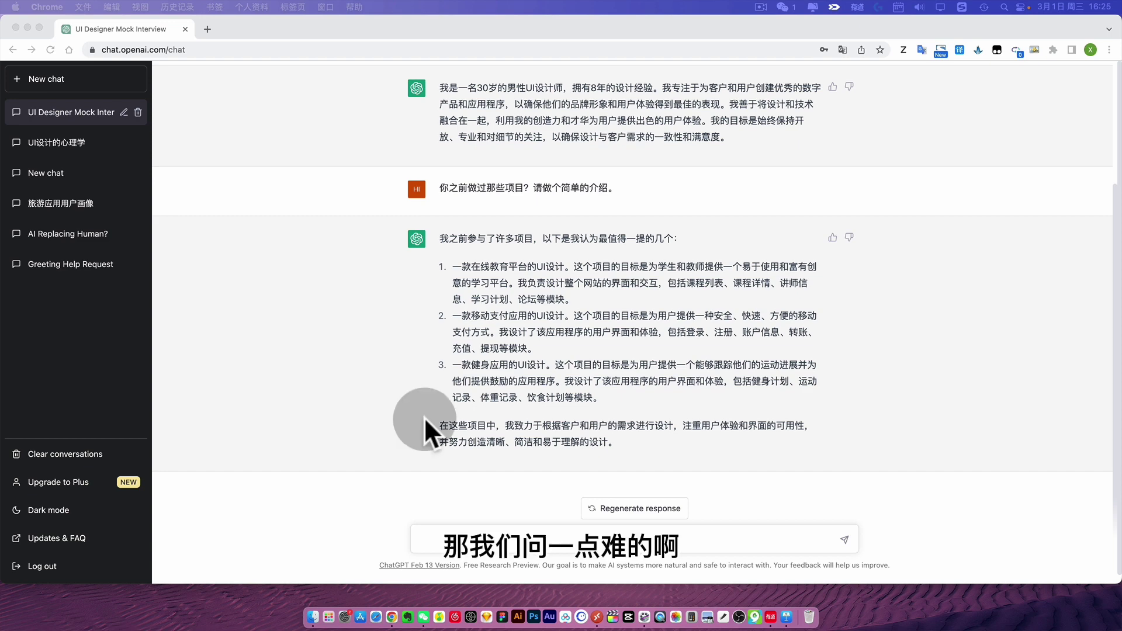
click(835, 566)
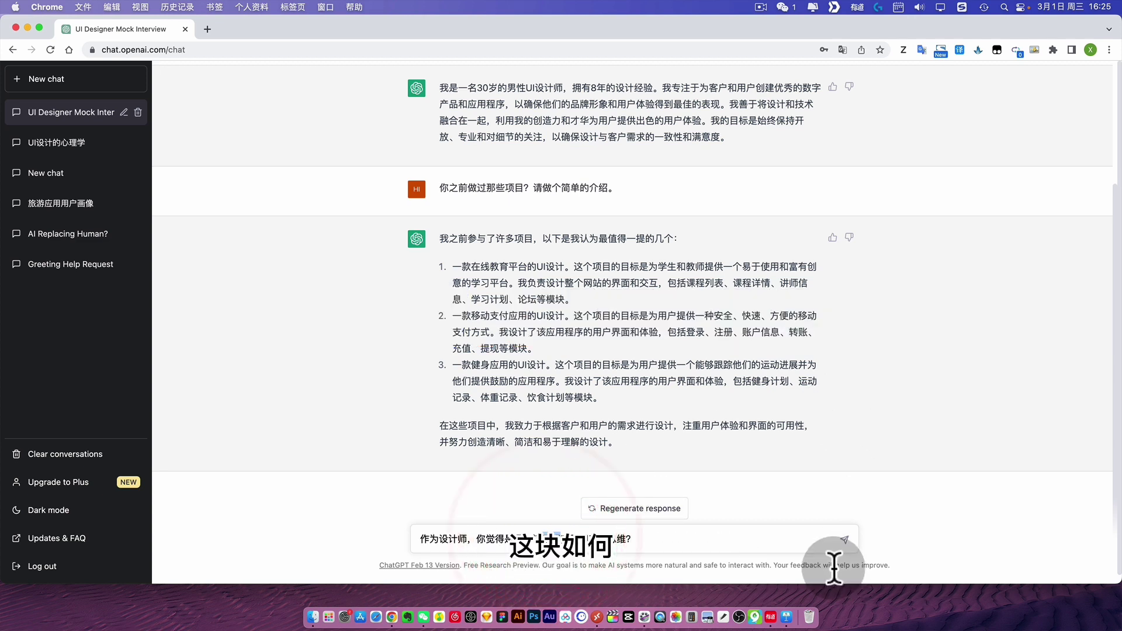
text(理解)
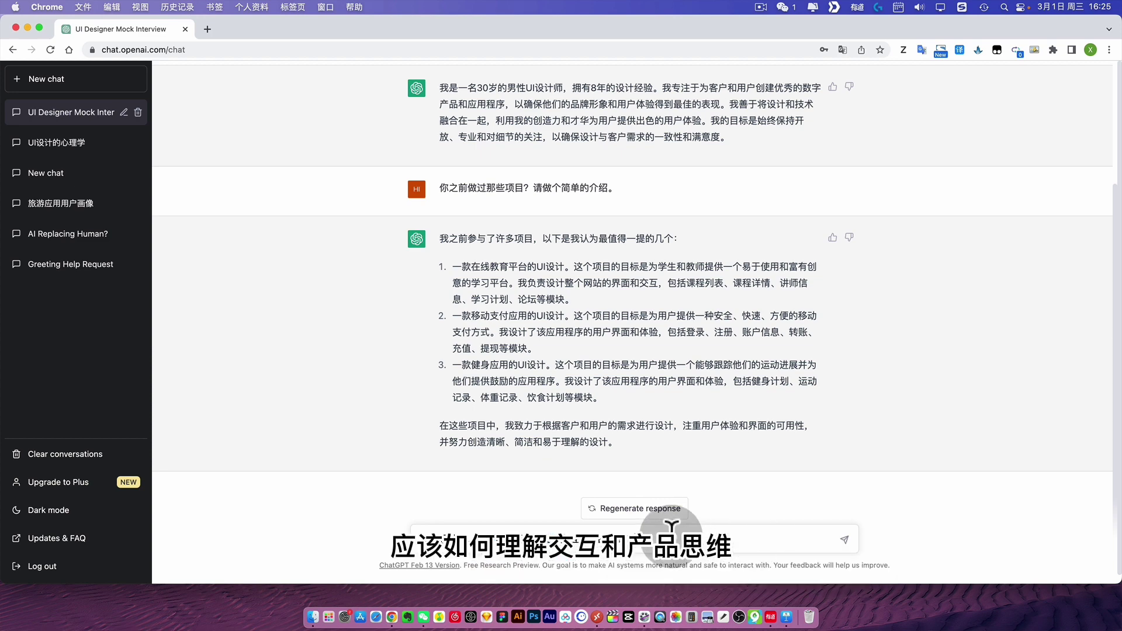
key(Return)
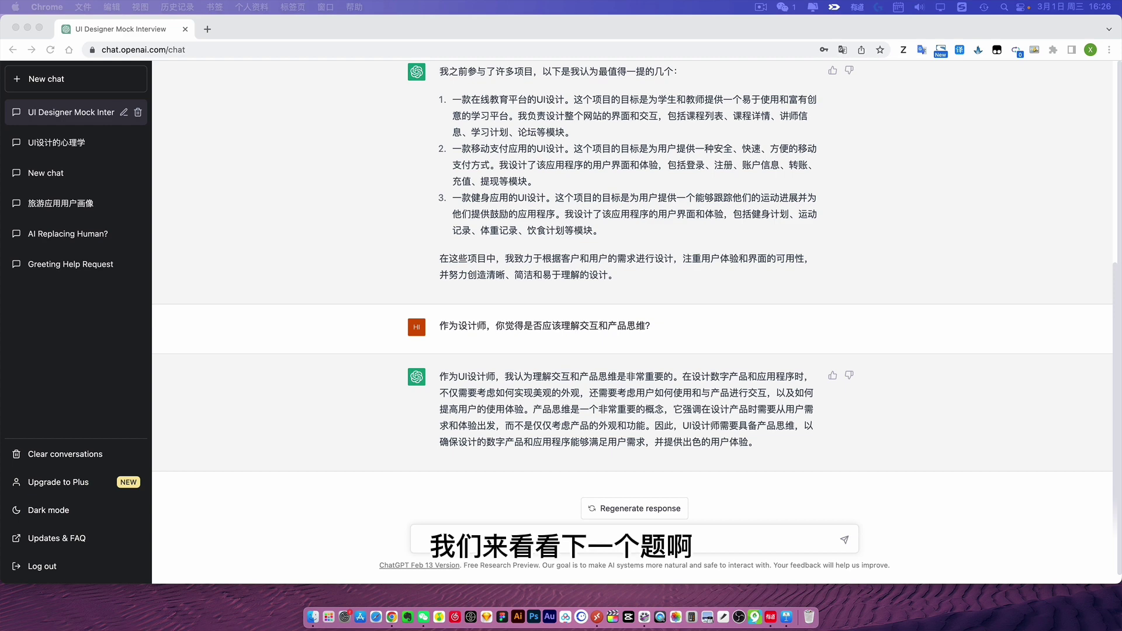
- Enter the question on measuring design project success, reword its ending to 衡量的指标, and send "如何衡量你的设计项目是否成功？请给出几种衡量的指标。"
click(785, 535)
text(如何衡量你的设计项目是否成功？请给出几种指标。)
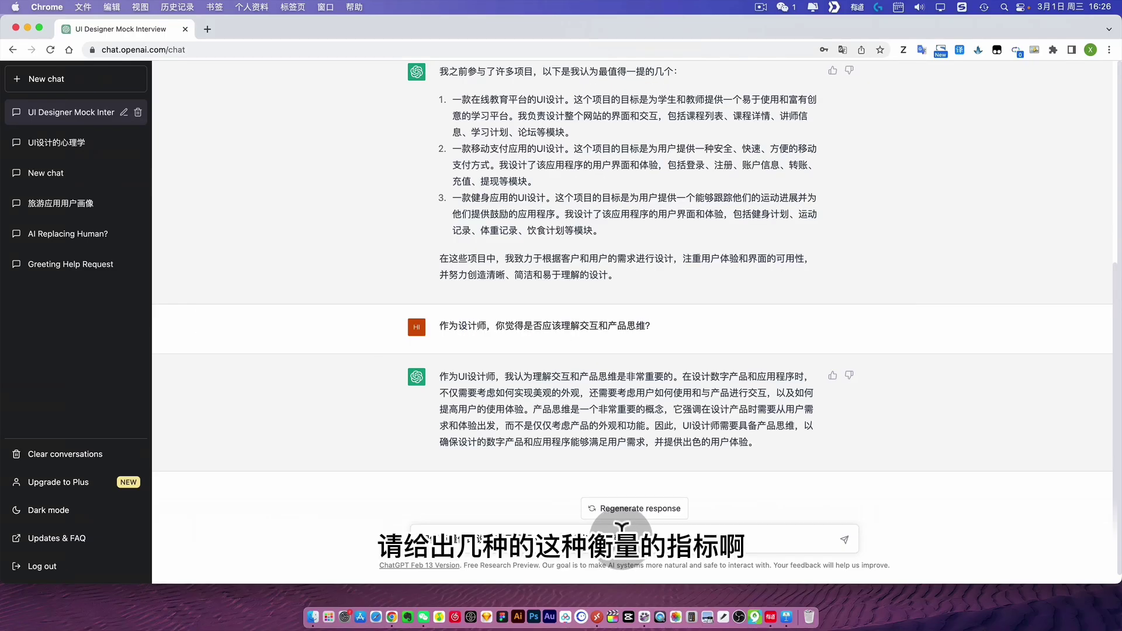
click(867, 490)
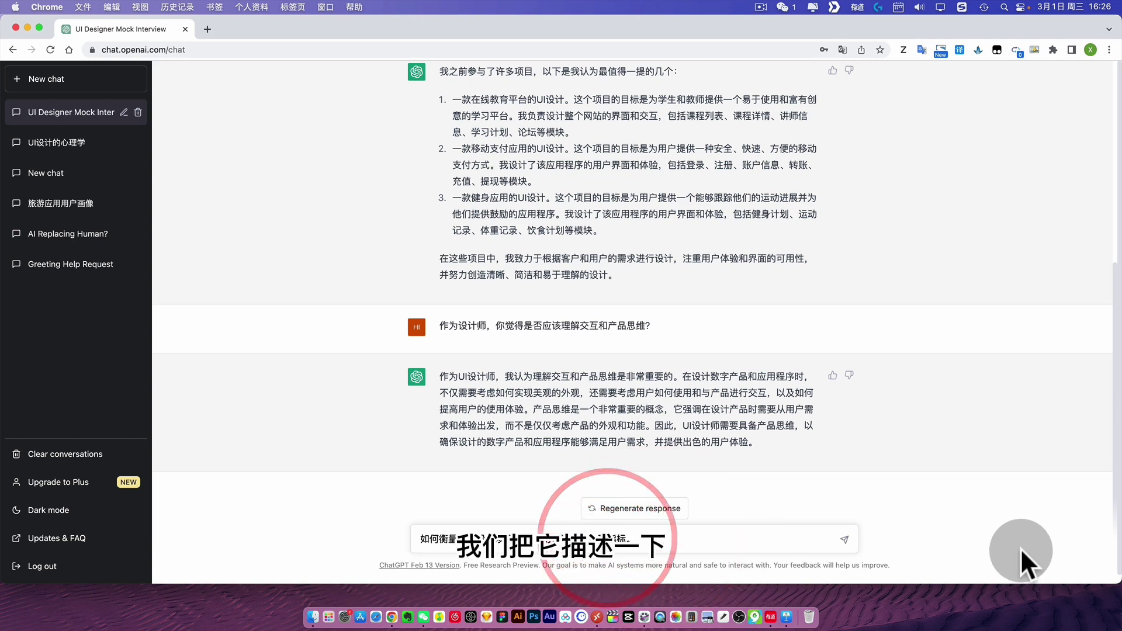
text(heng'li'a指)
key(Escape)
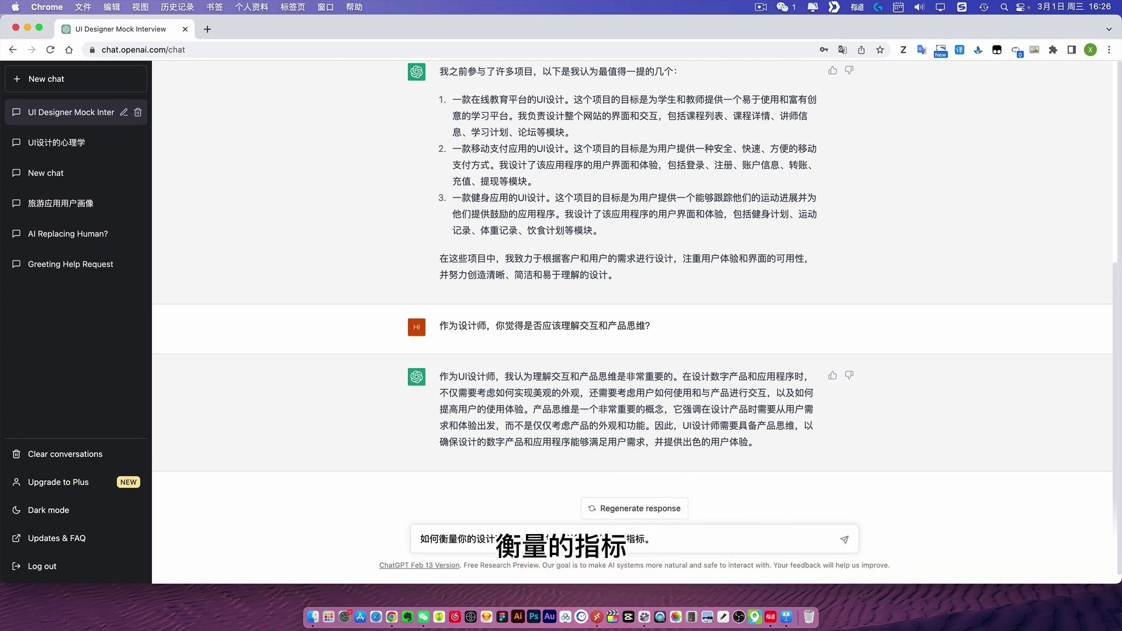
key(Return)
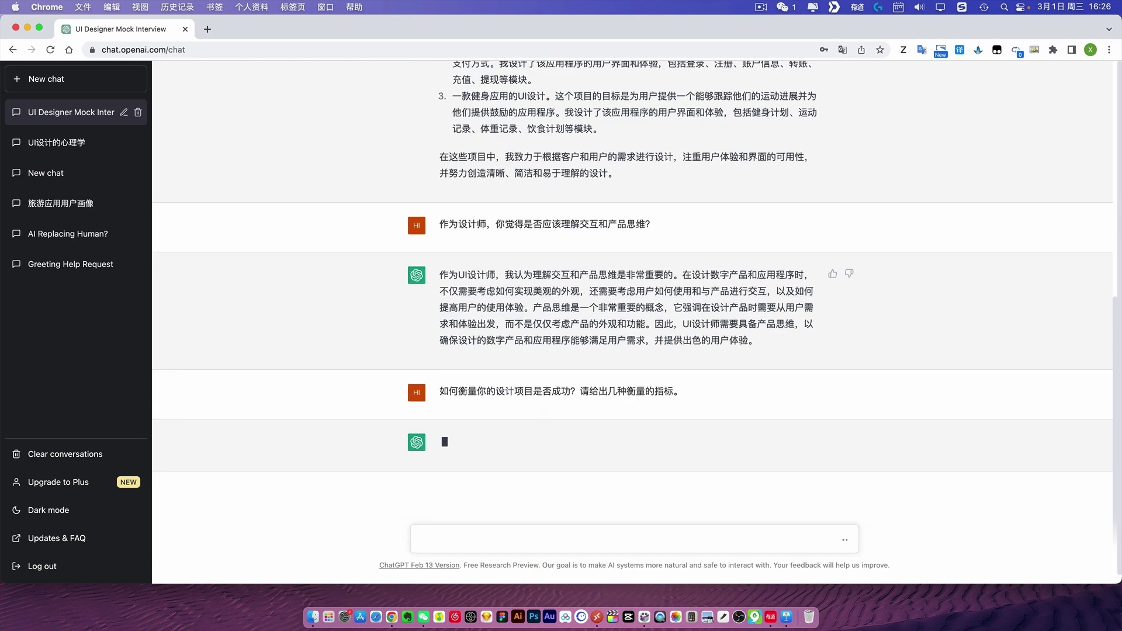